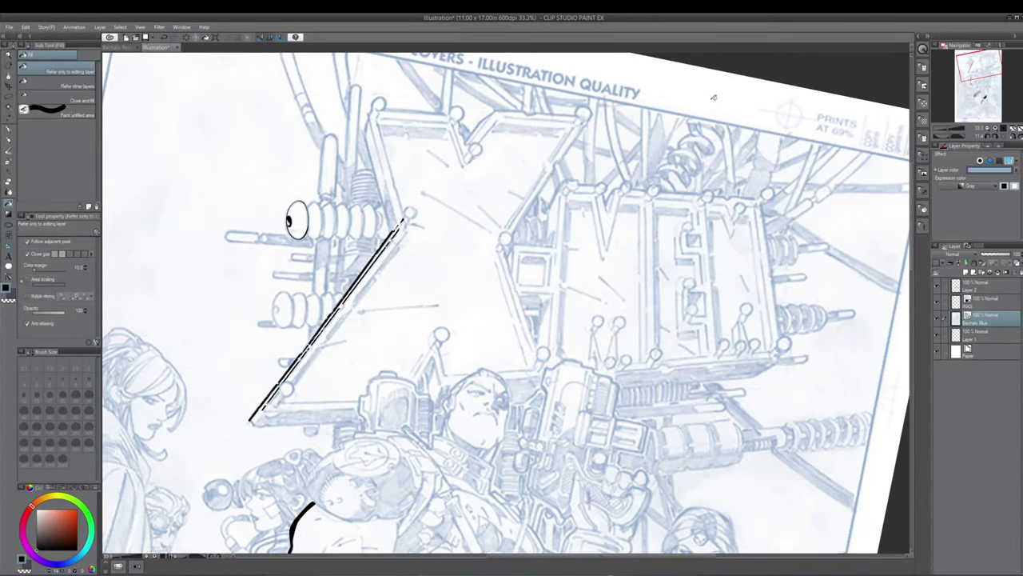
key("p")
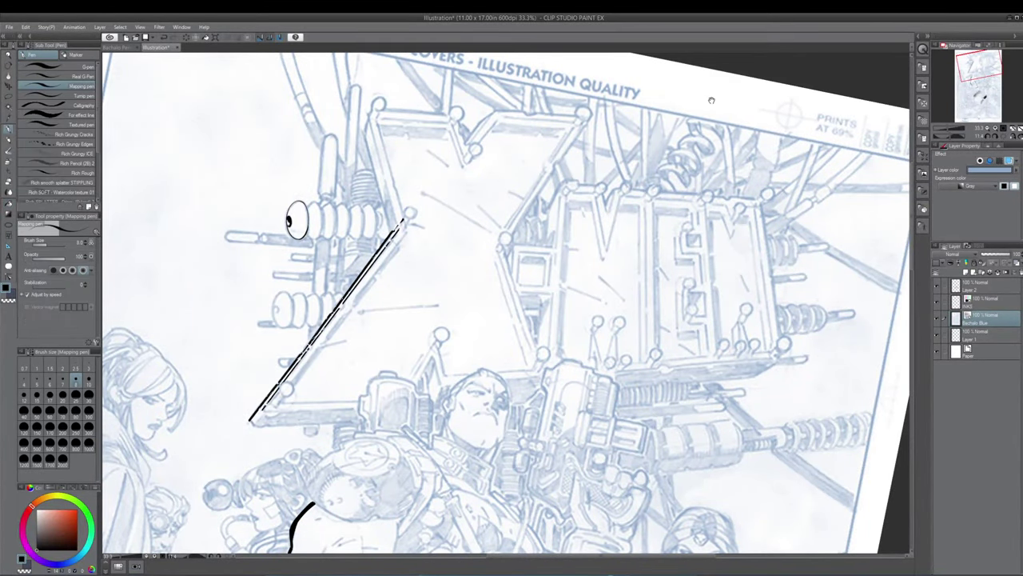
scroll(653, 406, "down", 3)
mouse_move(653, 406)
left_mouse_down()
mouse_move(647, 359)
mouse_move(667, 431)
mouse_move(650, 461)
mouse_move(663, 470)
mouse_move(673, 413)
left_mouse_up()
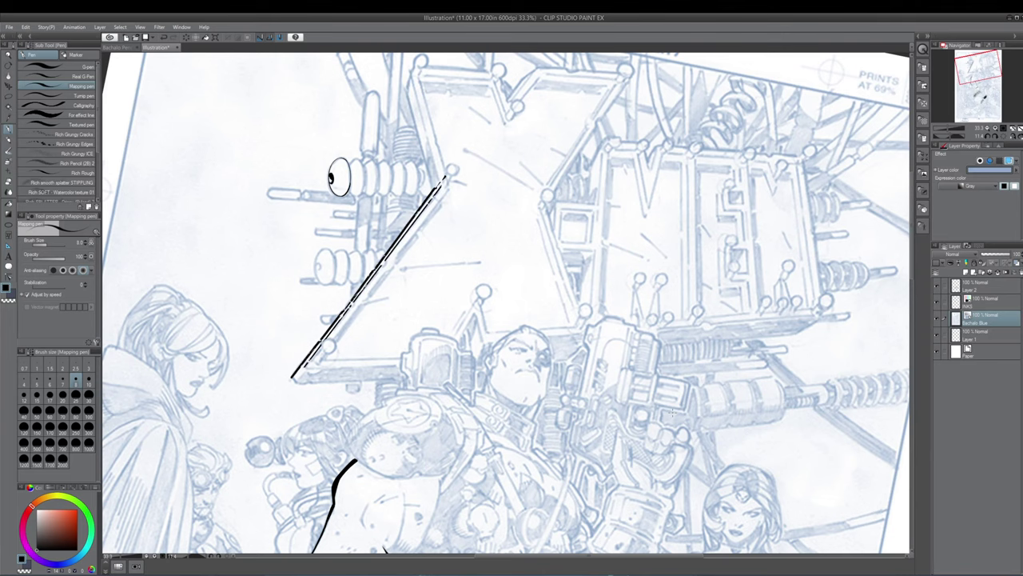
left_click_drag(673, 413, 649, 400)
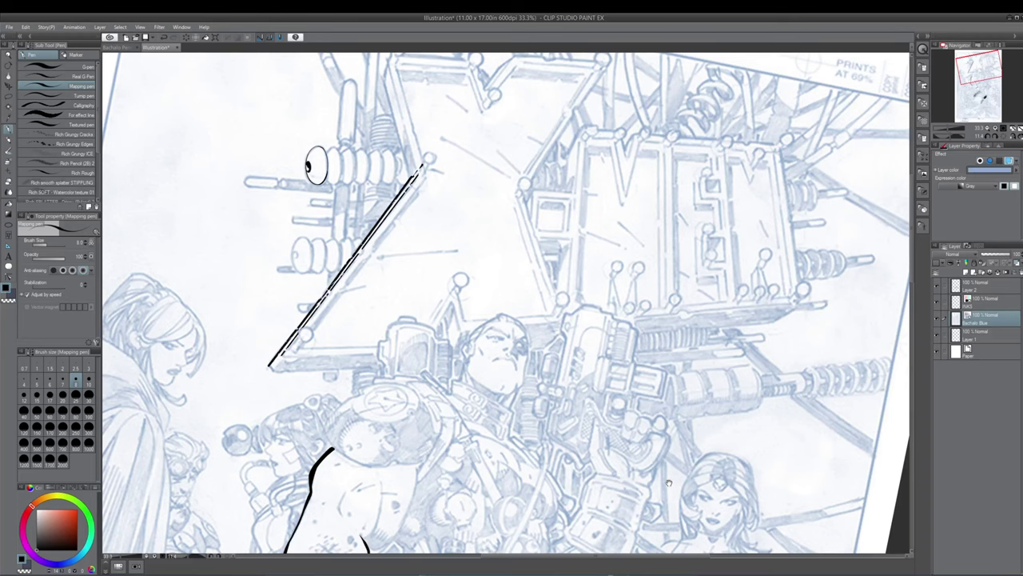
left_click_drag(683, 464, 705, 490)
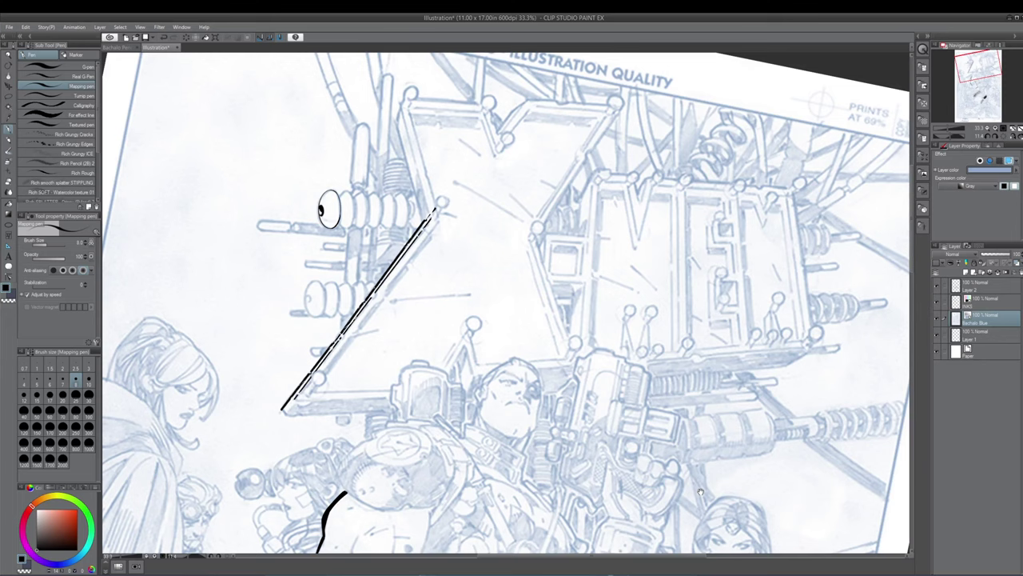
mouse_move(647, 489)
left_mouse_down()
mouse_move(633, 490)
mouse_move(630, 514)
mouse_move(621, 502)
left_mouse_up()
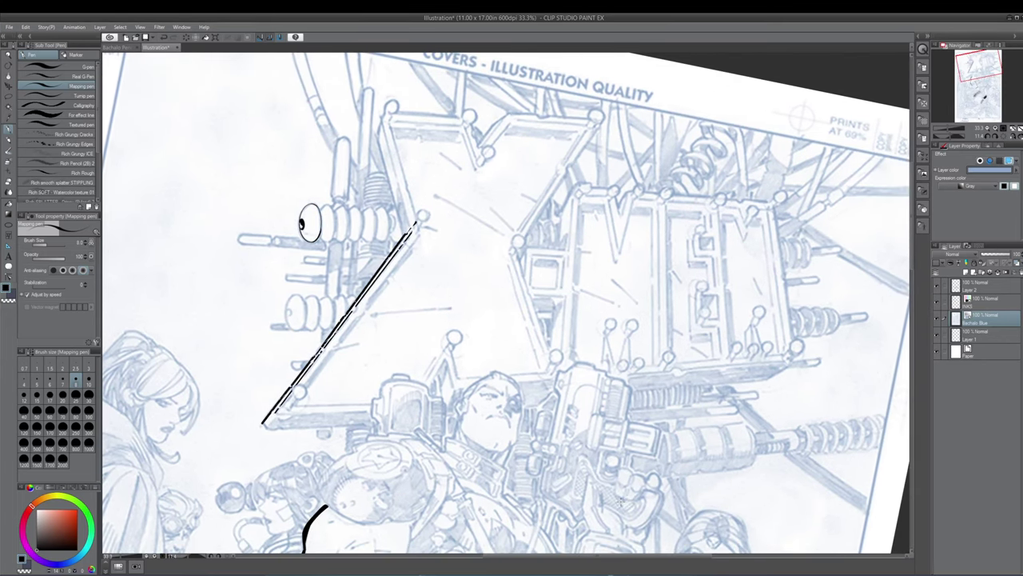
left_click_drag(705, 491, 662, 478)
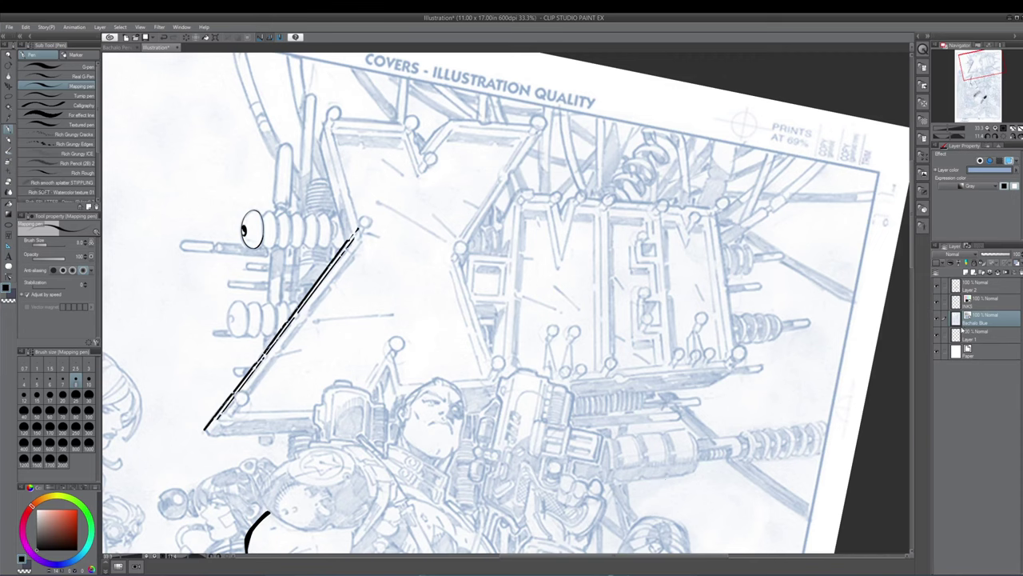
scroll(676, 436, "down", 2)
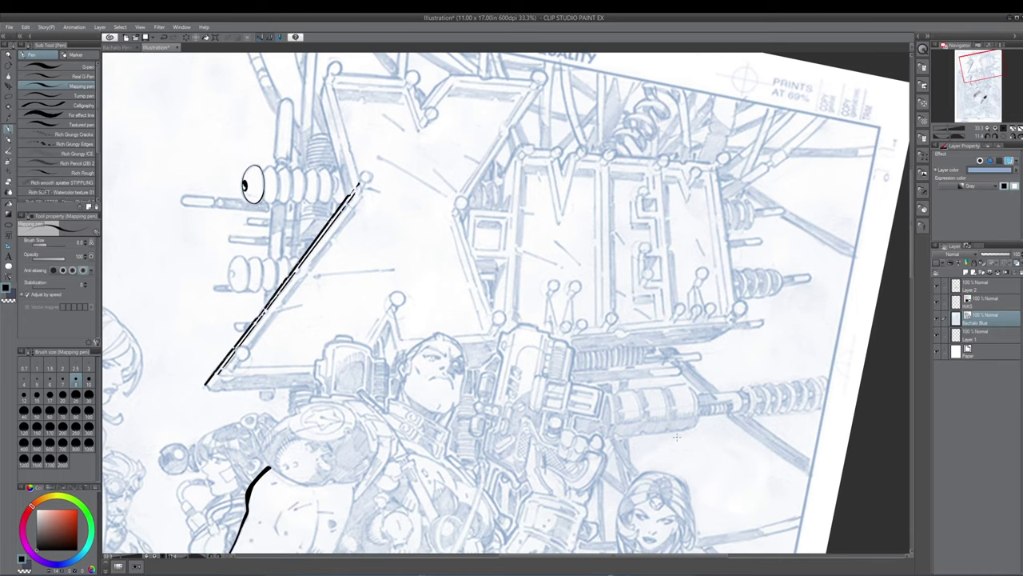
left_click_drag(710, 454, 712, 448)
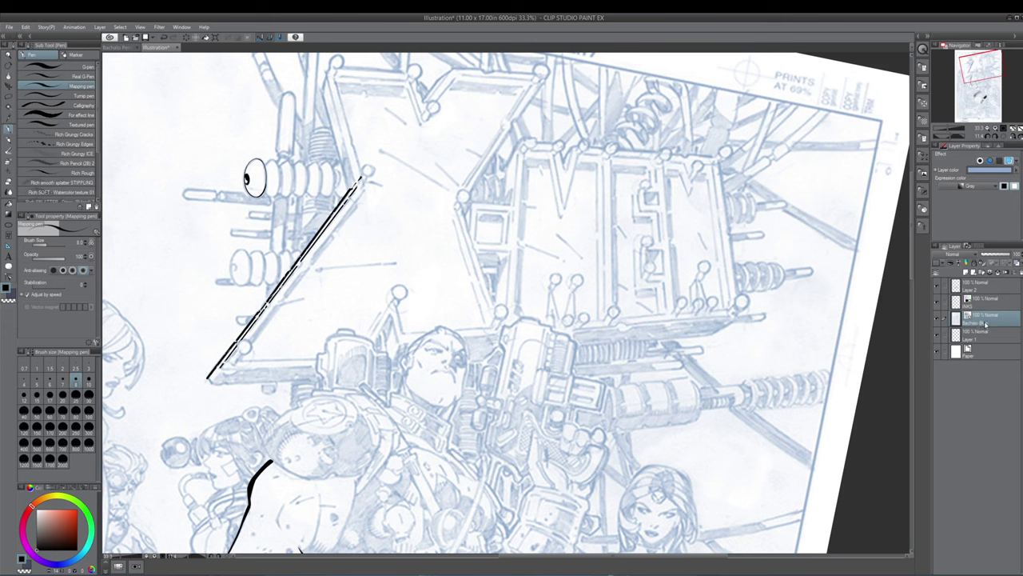
Lock the Bachalo Blue pencil layer against editing
right_click(986, 323)
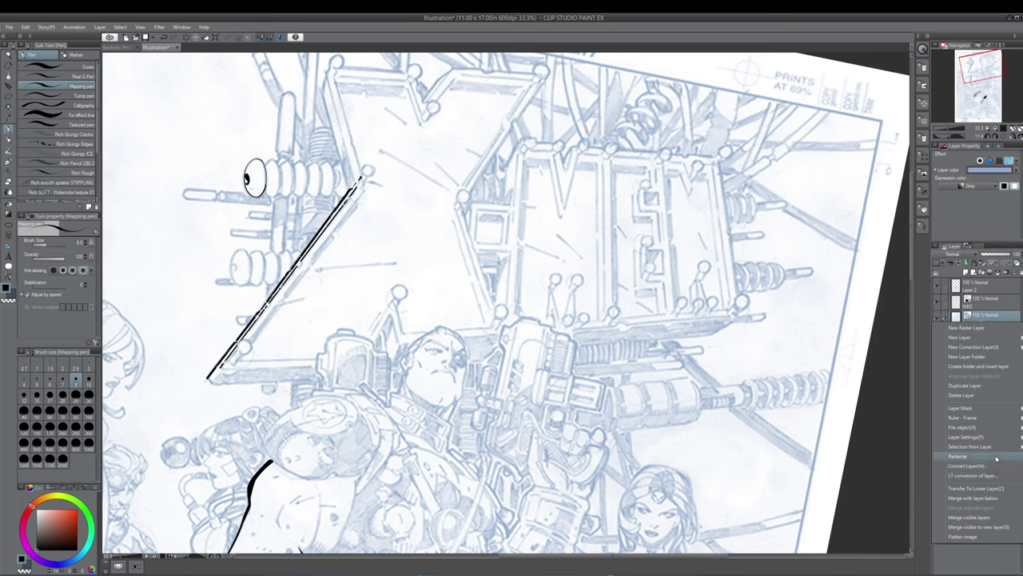
mouse_move(992, 439)
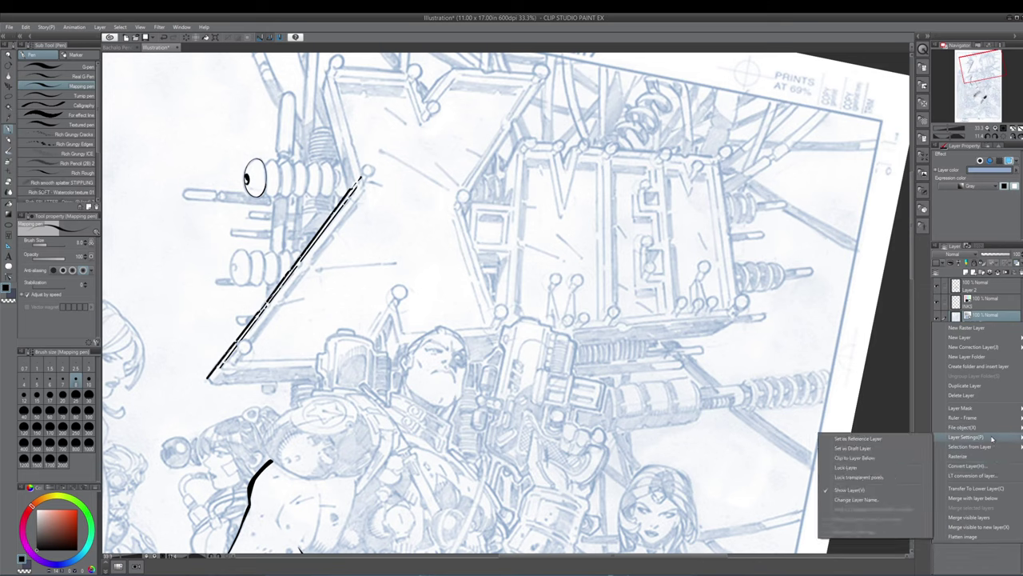
left_click(852, 467)
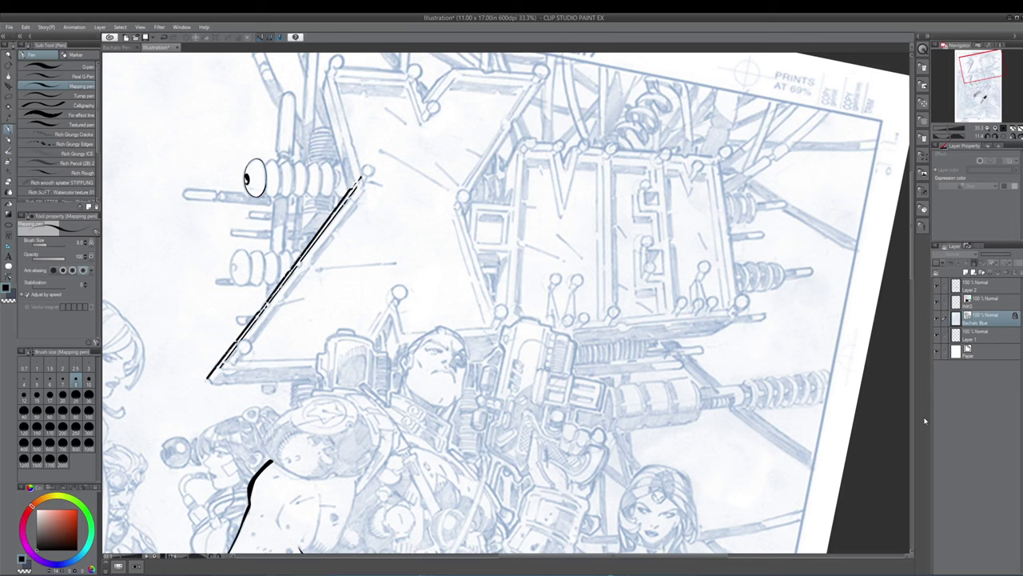
left_click_drag(633, 435, 678, 431)
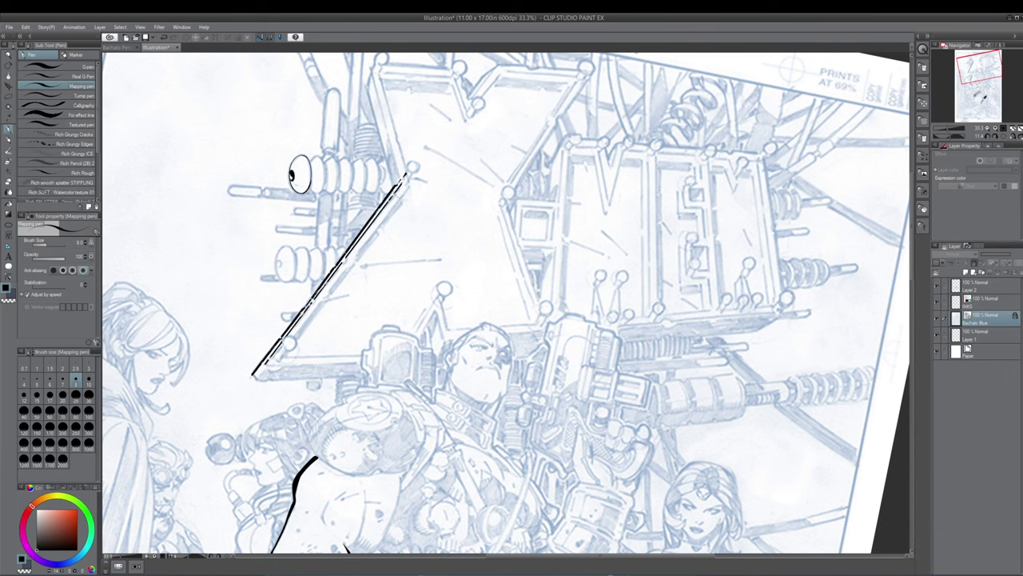
left_click_drag(661, 474, 716, 408)
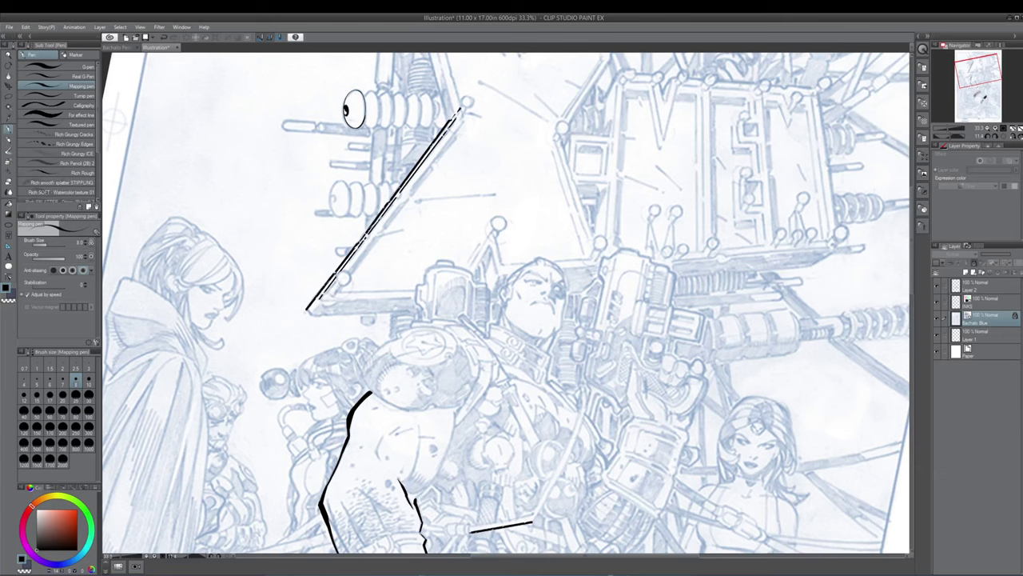
left_click_drag(644, 497, 654, 458)
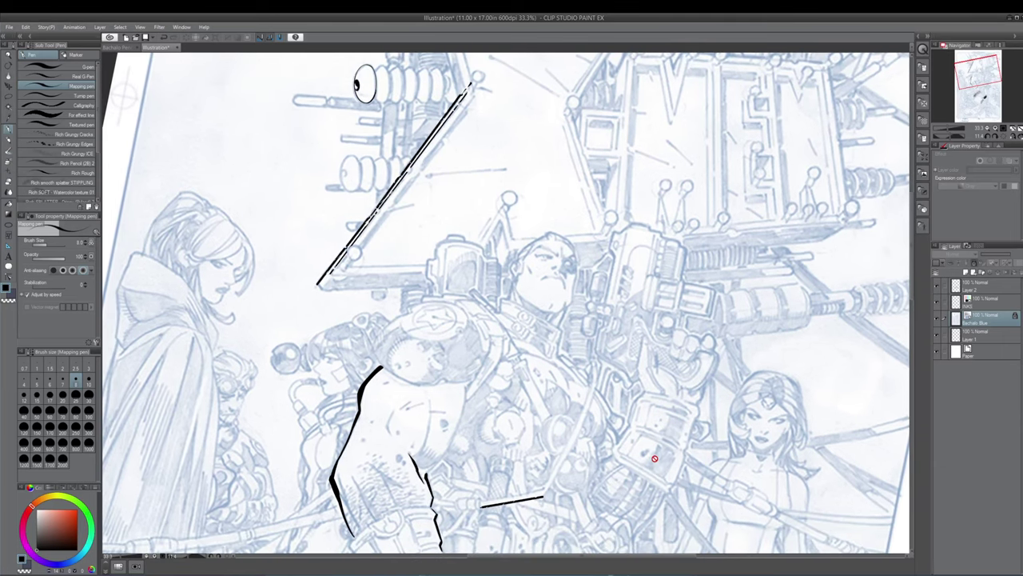
Toggle the visibility of the inks layer, Layer 2 and the Bachalo Blue layer to check what each one contains
left_click(939, 303)
left_click(938, 303)
left_click(939, 286)
left_click(939, 287)
left_click(938, 319)
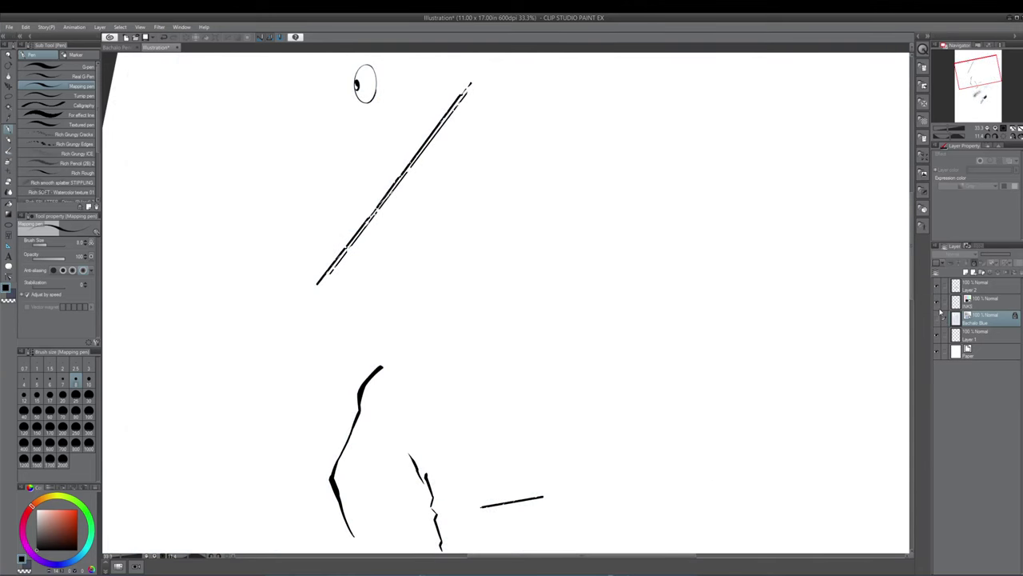
left_click(938, 319)
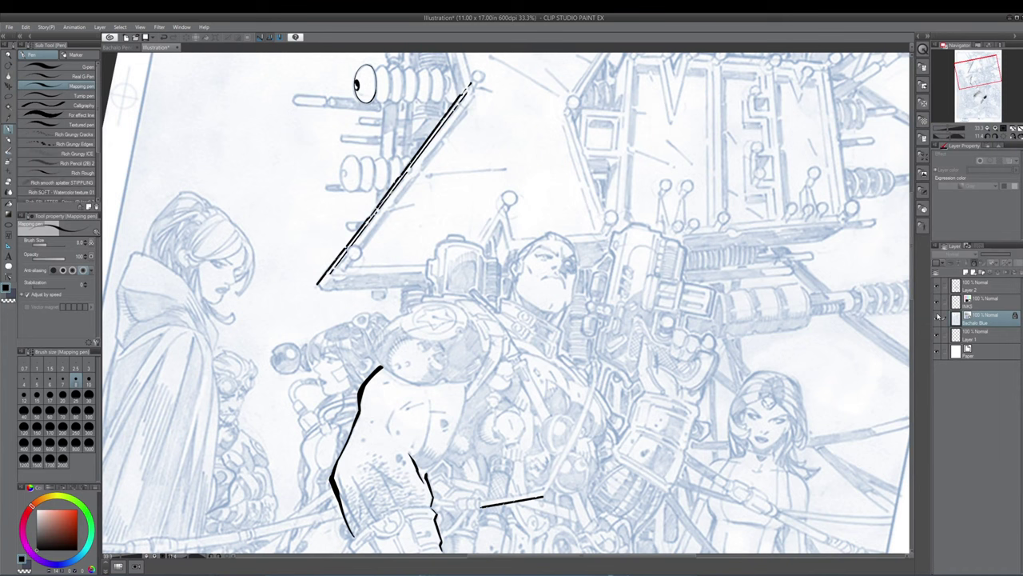
Check the lock option in the Bachalo Blue layer's settings without changing it
right_click(982, 322)
mouse_move(991, 435)
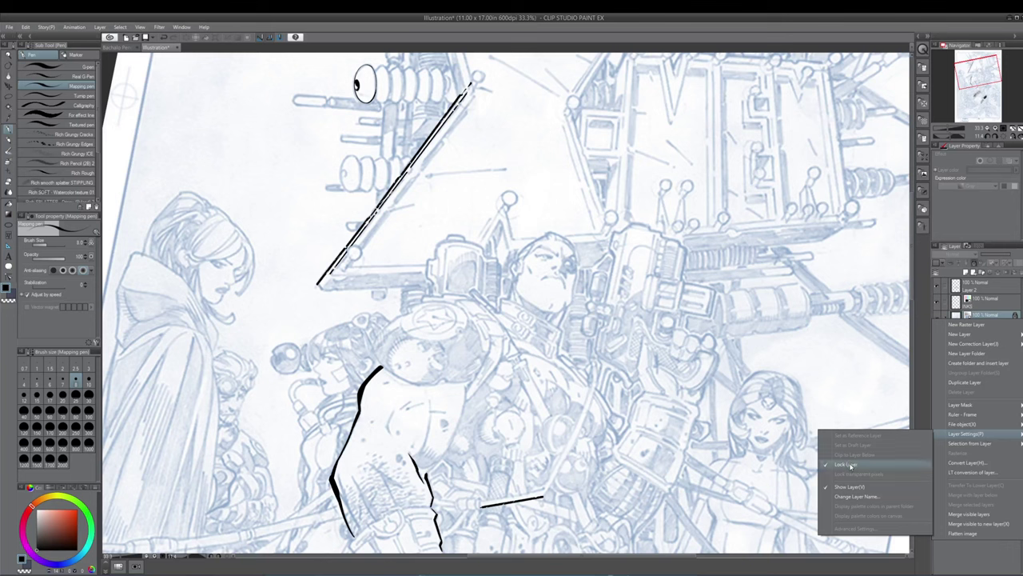
left_click(922, 277)
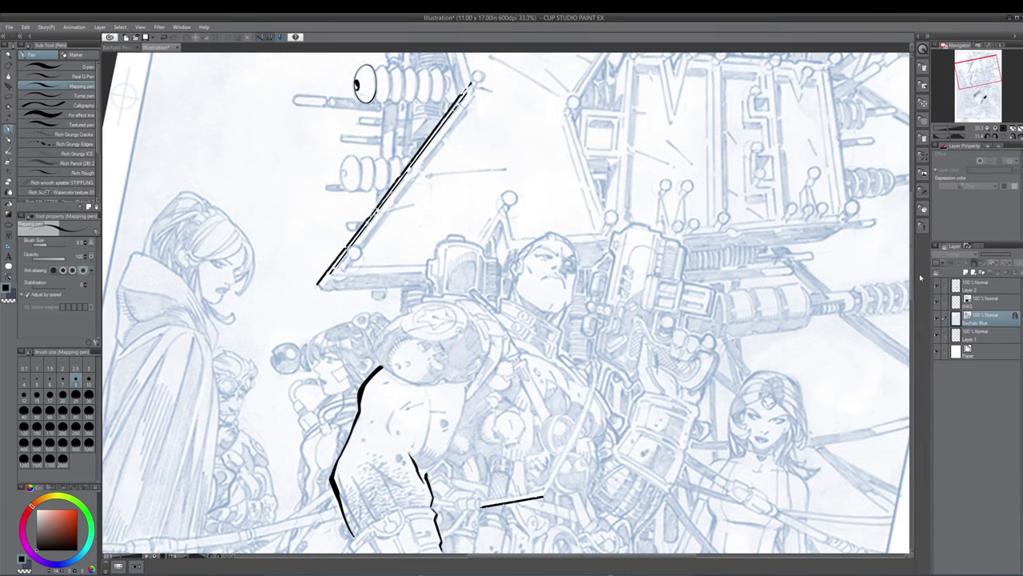
left_click_drag(481, 388, 540, 428)
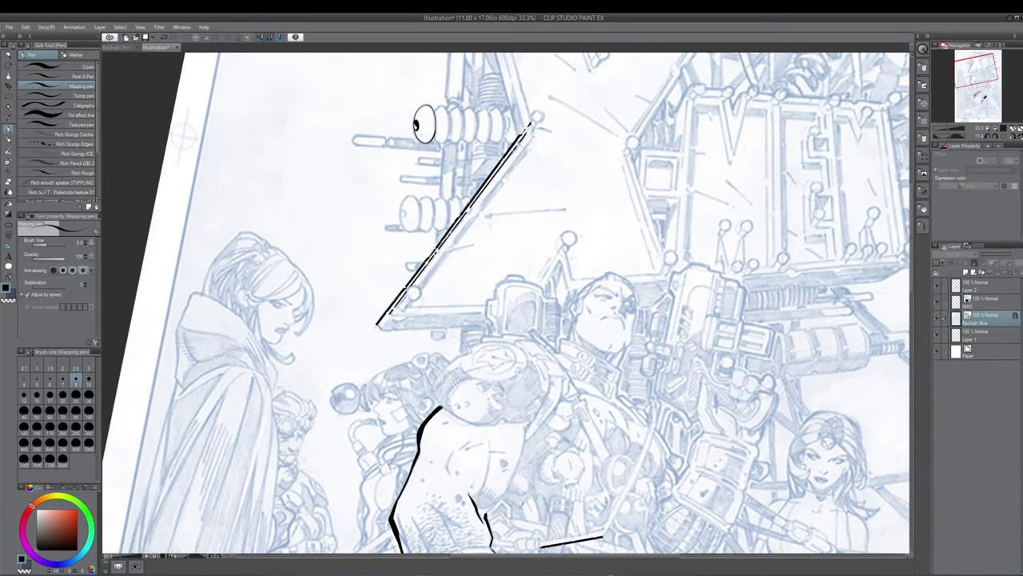
scroll(539, 428, "up", 1)
left_click_drag(491, 334, 542, 523)
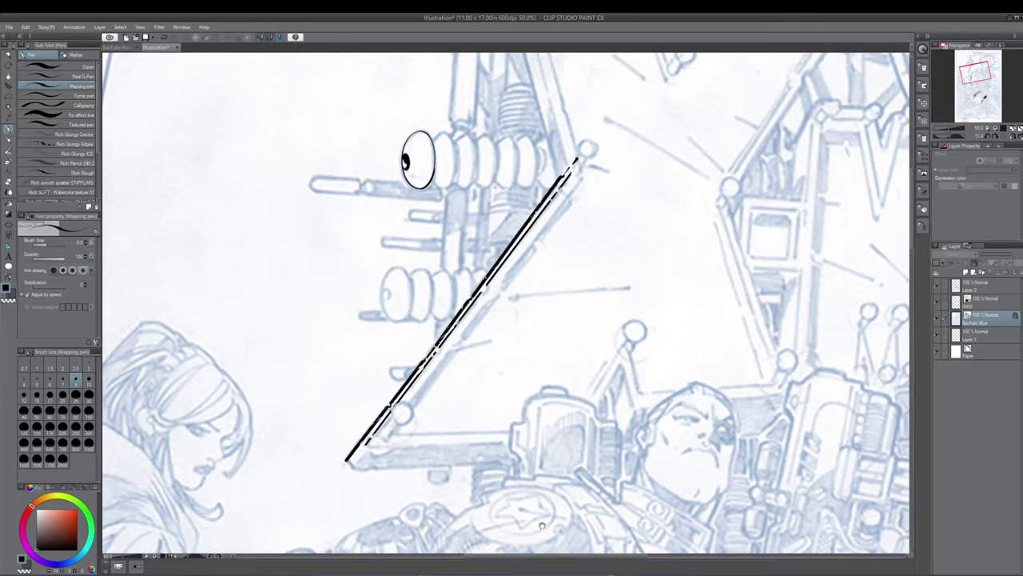
left_click_drag(540, 428, 557, 493)
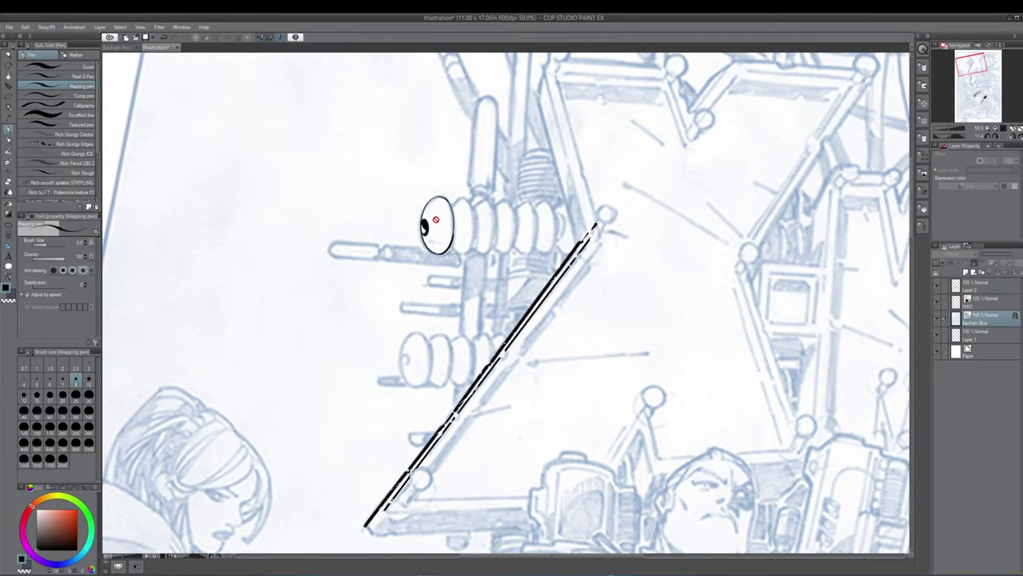
left_click_drag(553, 444, 522, 359)
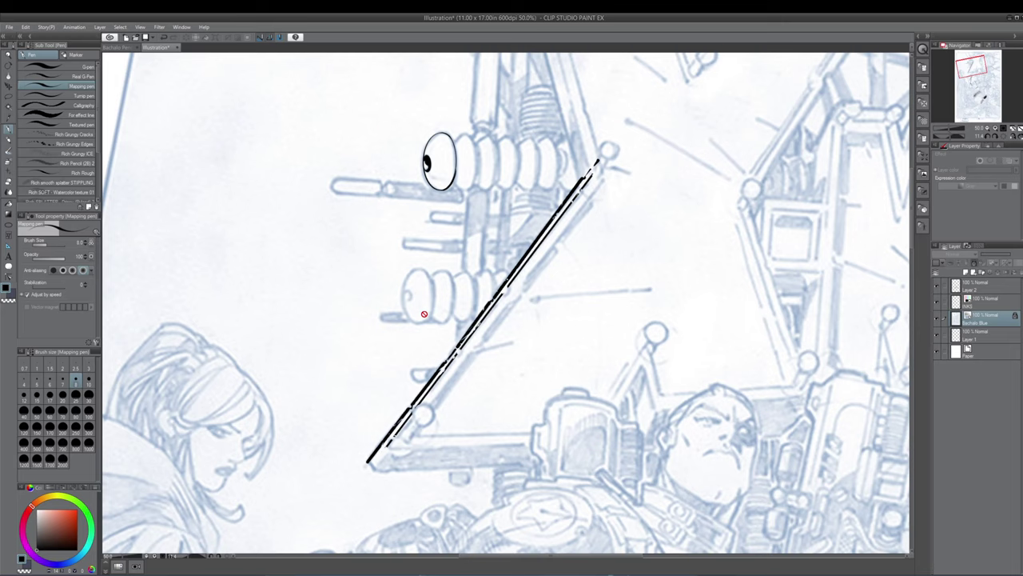
Choose the Rectangle figure tool and turn the canvas roughly upright at 25% zoom to show the page's upper border
key("u")
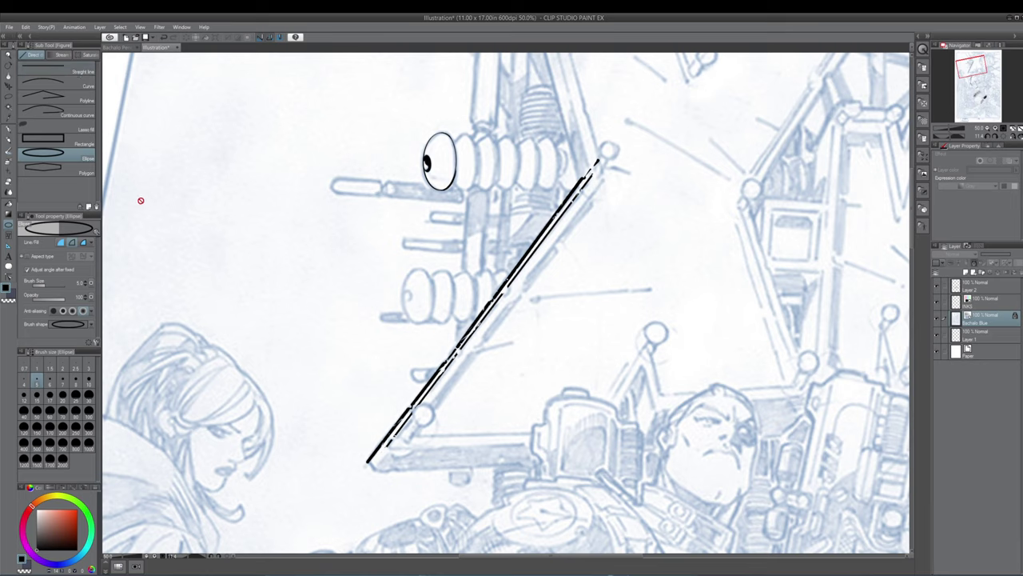
left_click(67, 140)
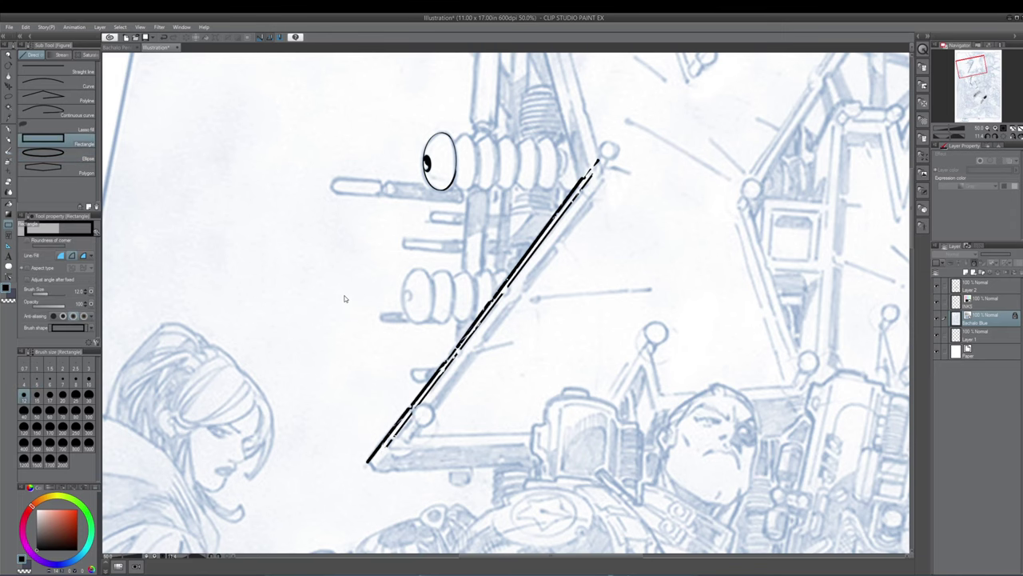
scroll(345, 298, "down", 2)
key("shift+space")
left_click_drag(620, 428, 643, 404)
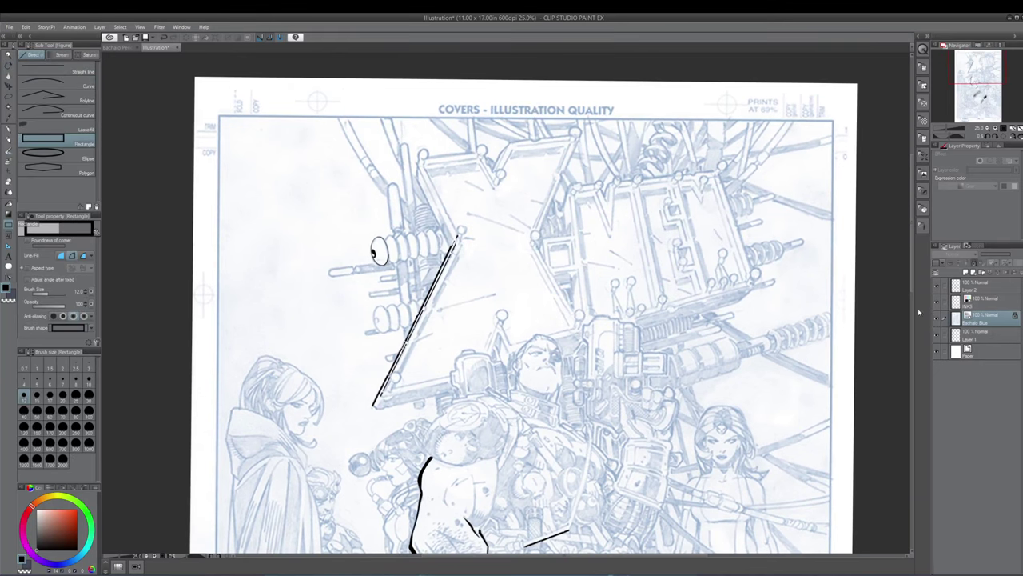
Add a new raster layer at the top of the layer stack and name it Panel Border Inks
left_click(964, 273)
left_click_drag(986, 322, 971, 290)
double_click(969, 291)
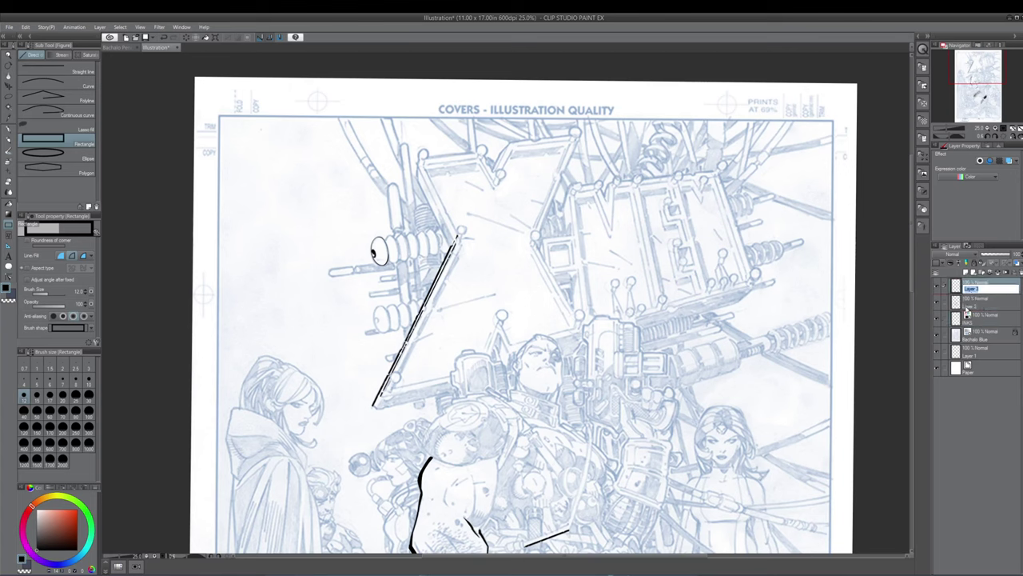
type("Panel Ink")
key("BackSpace")
key("BackSpace")
key("Return")
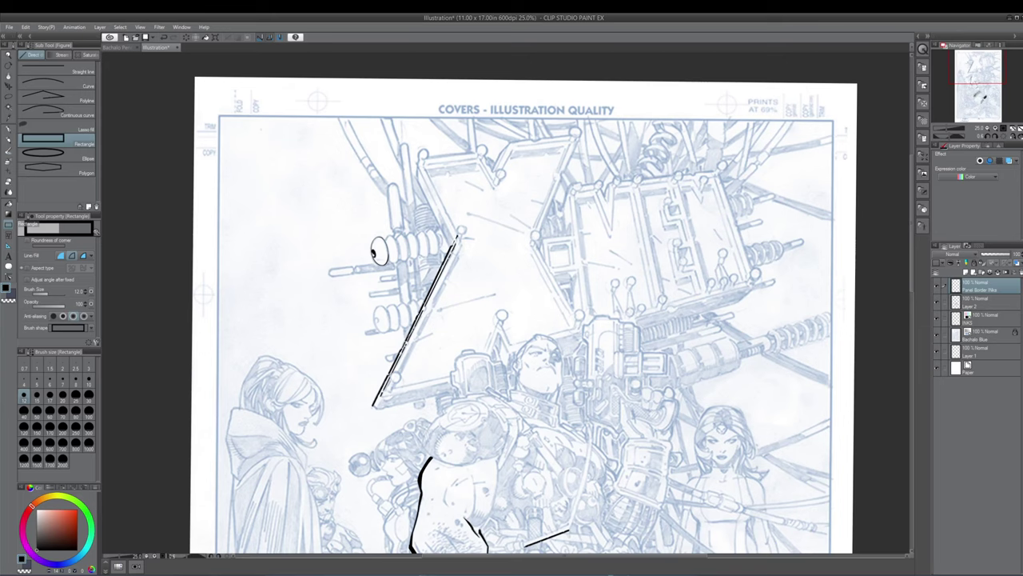
Try drawing a rectangle from the upper-left corner of the blue panel border, and undo it
mouse_move(220, 116)
left_mouse_down()
mouse_move(366, 274)
mouse_move(389, 320)
left_mouse_up()
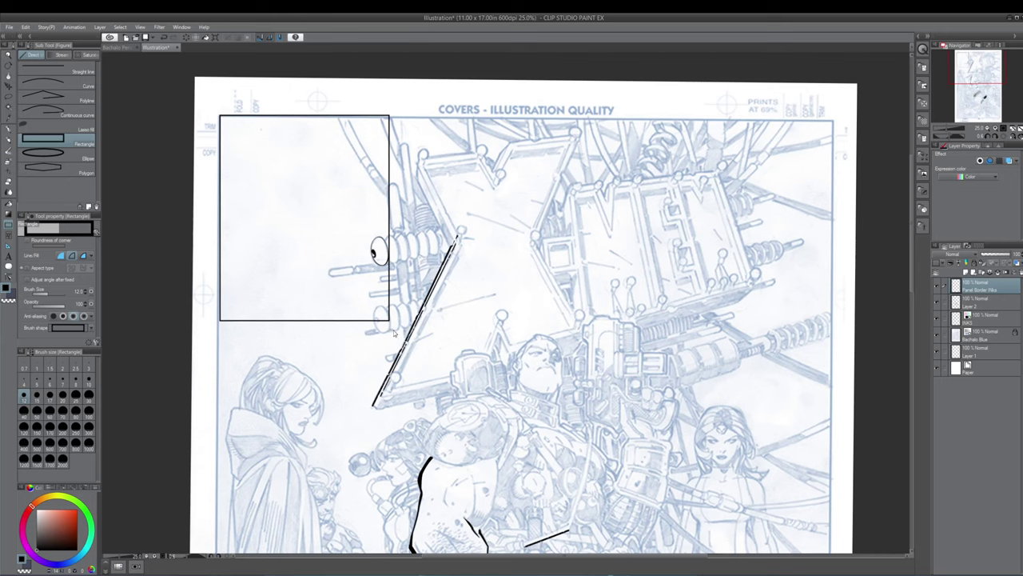
key("ctrl+z")
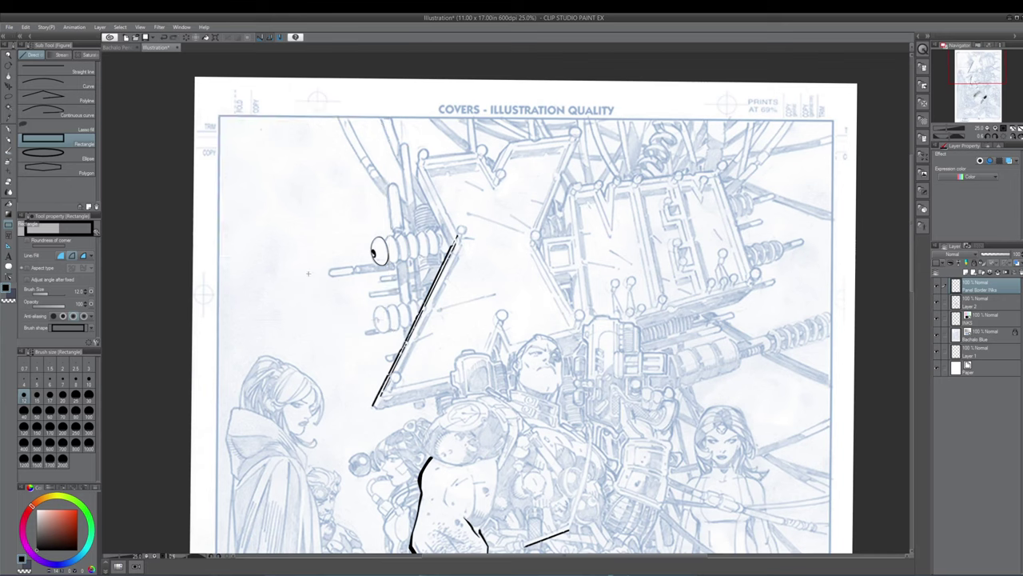
Rotate the canvas until the printed page border is level, and return to the Rectangle figure tool
key("r")
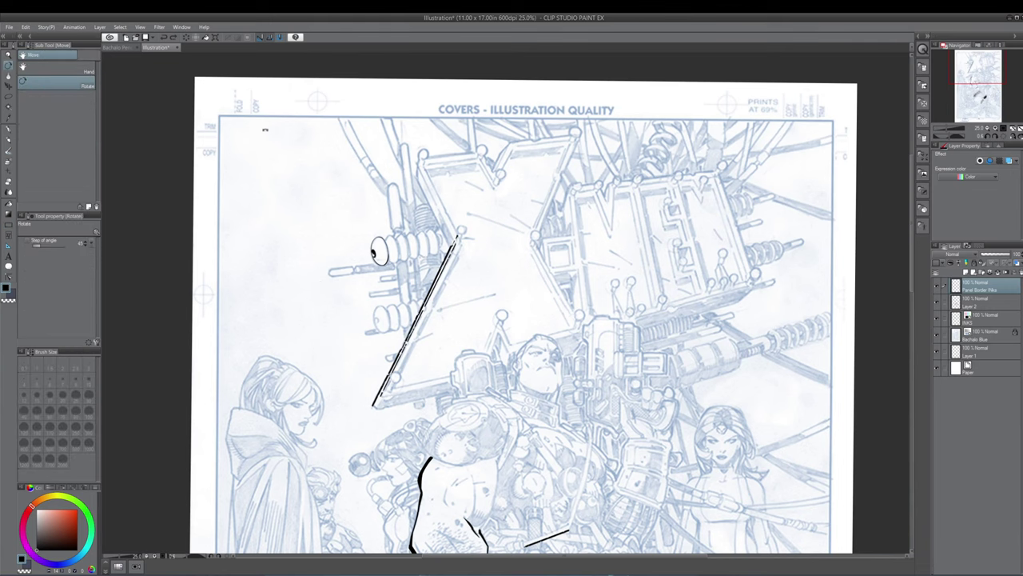
left_click_drag(247, 105, 245, 107)
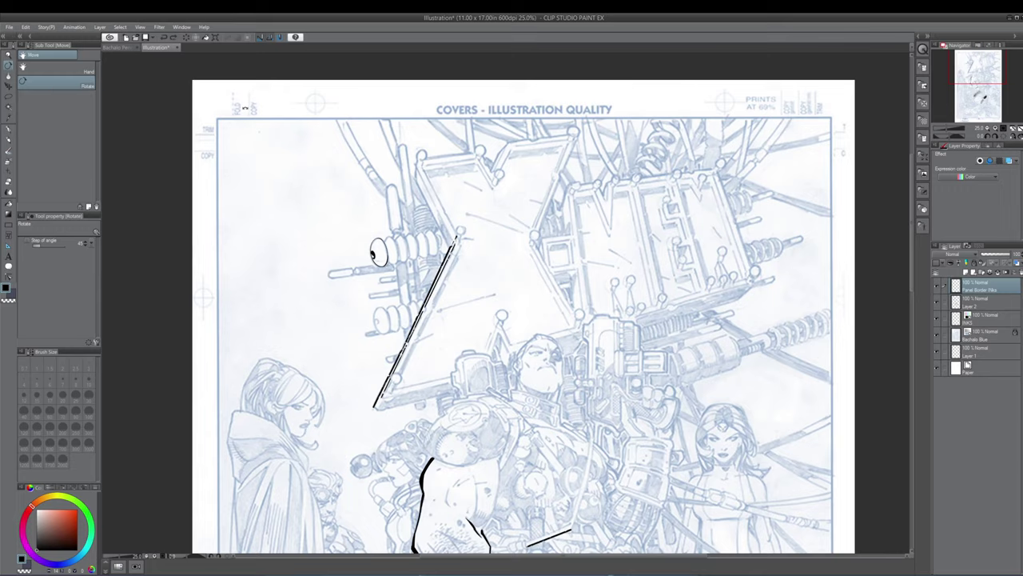
left_click_drag(322, 153, 364, 165)
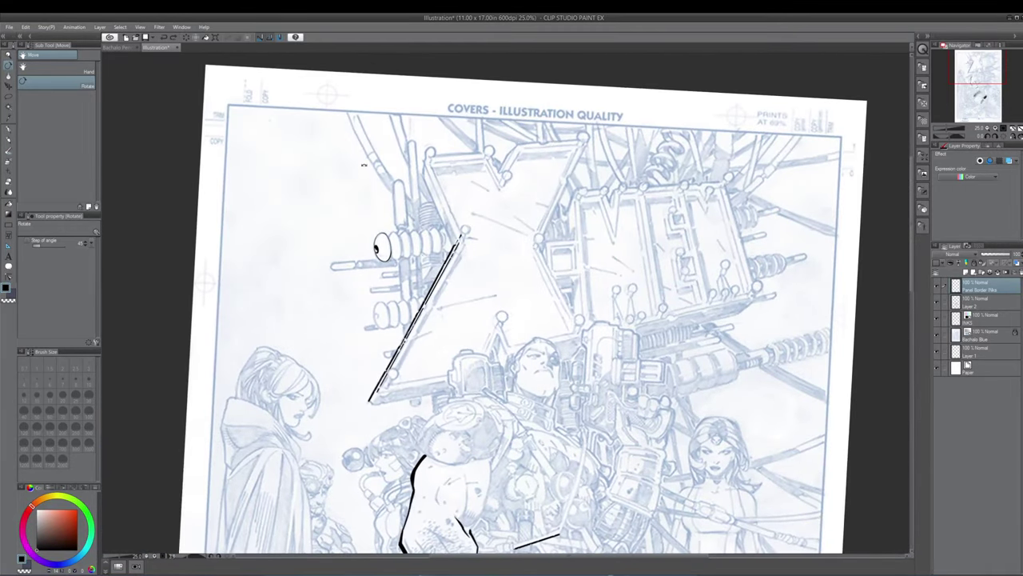
left_click_drag(806, 128, 494, 385)
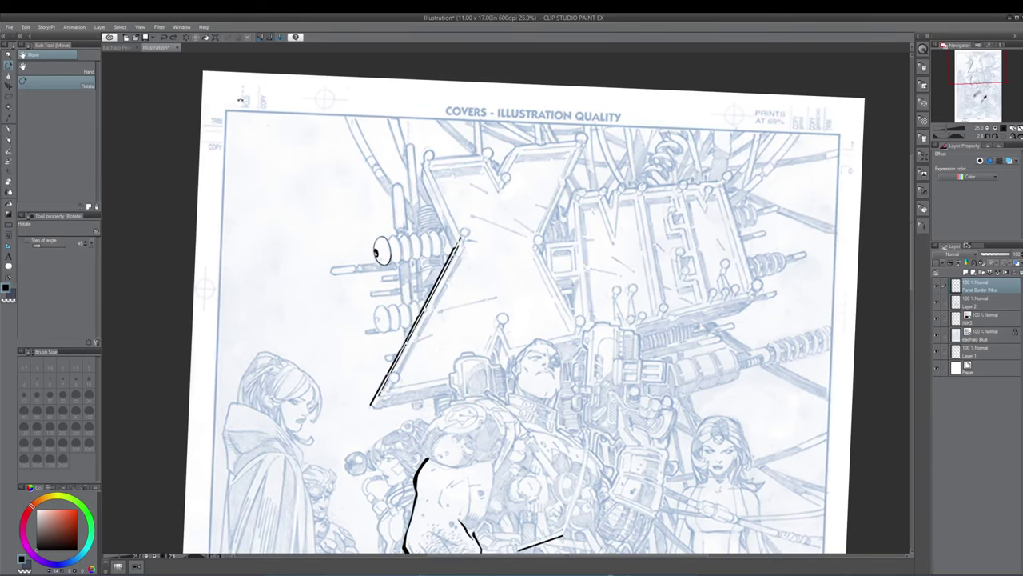
left_click_drag(242, 100, 244, 126)
left_click_drag(251, 192, 257, 232)
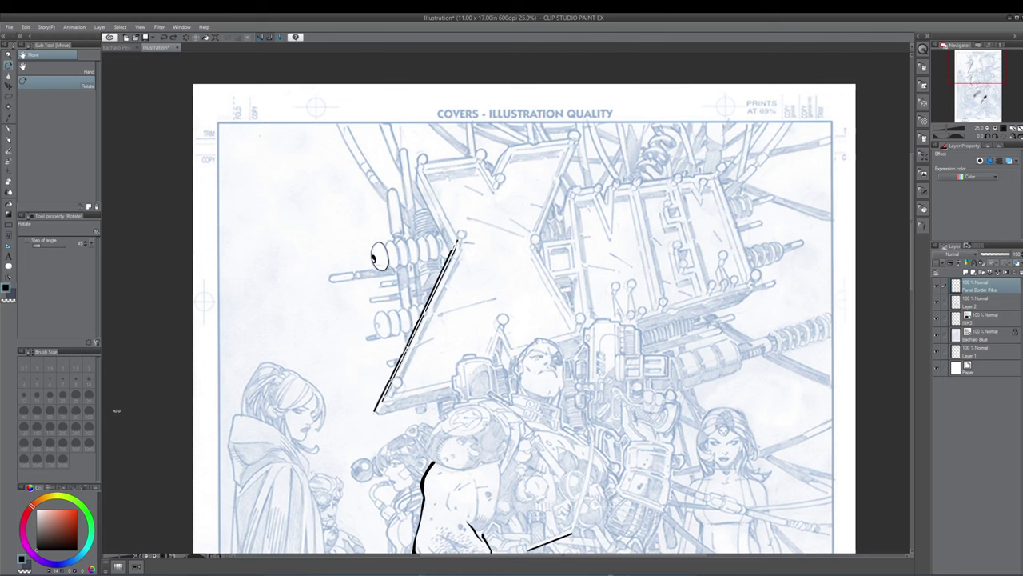
key("u")
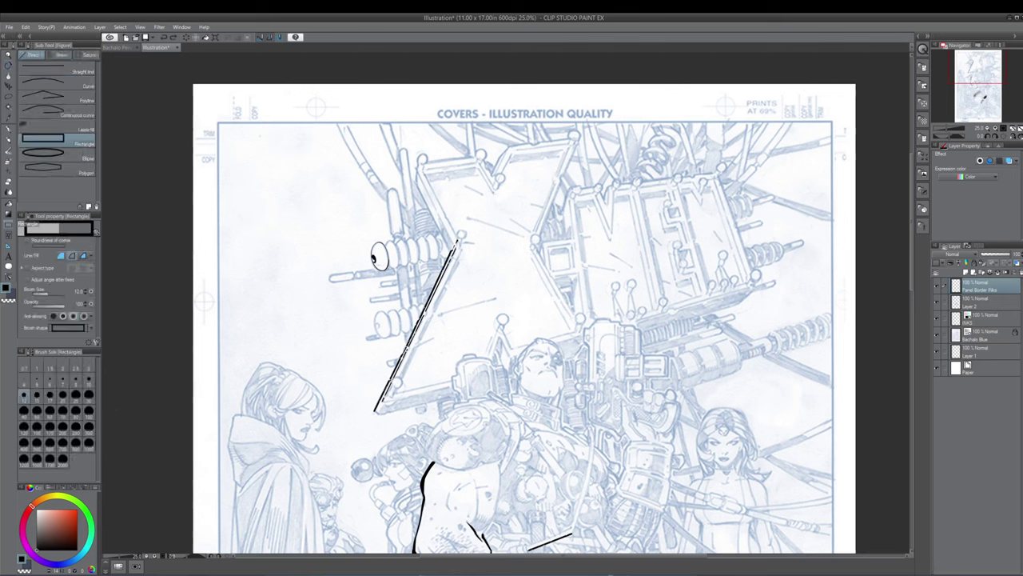
Set the rectangle's brush size to 25 and try rectangles from the upper-left corner of the blue panel border, undoing each one
left_click(76, 394)
left_click_drag(218, 122, 388, 375)
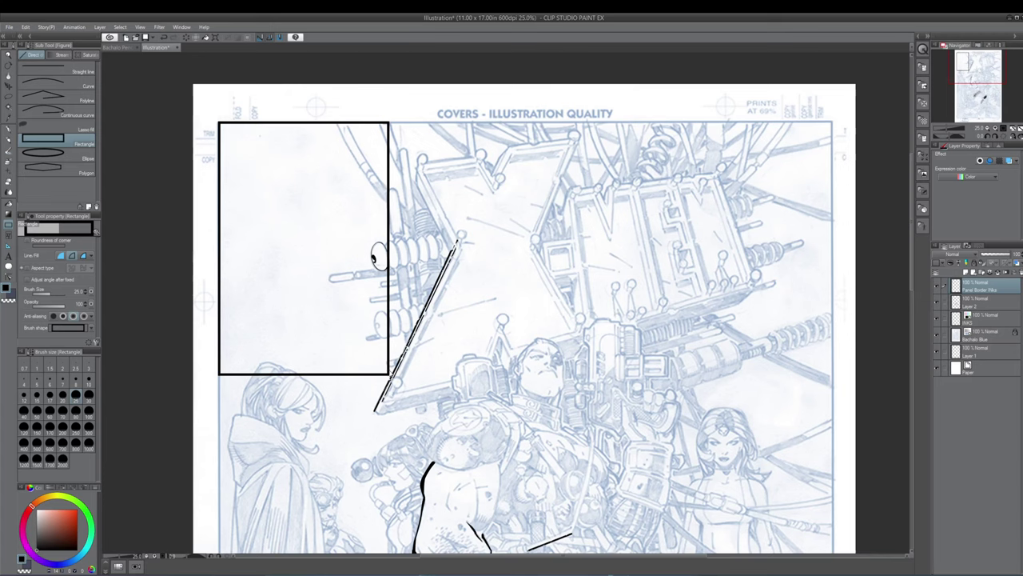
key("ctrl+z")
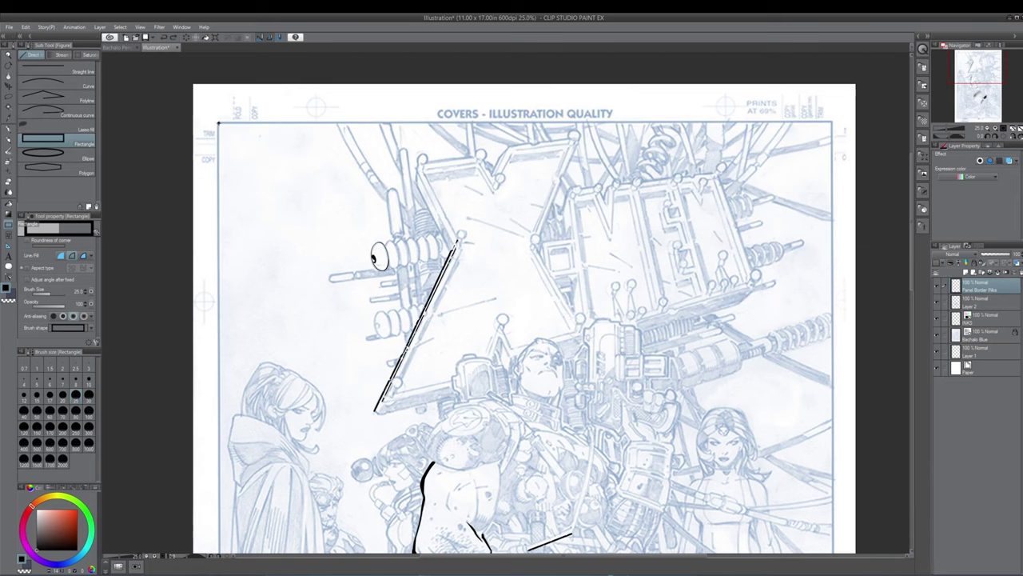
left_click_drag(218, 123, 400, 359)
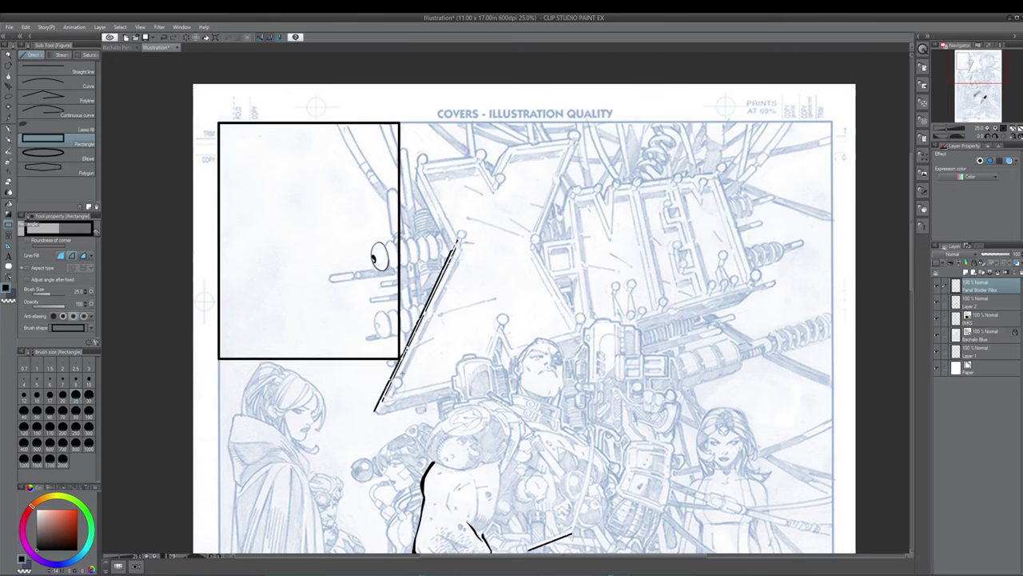
key("ctrl+z")
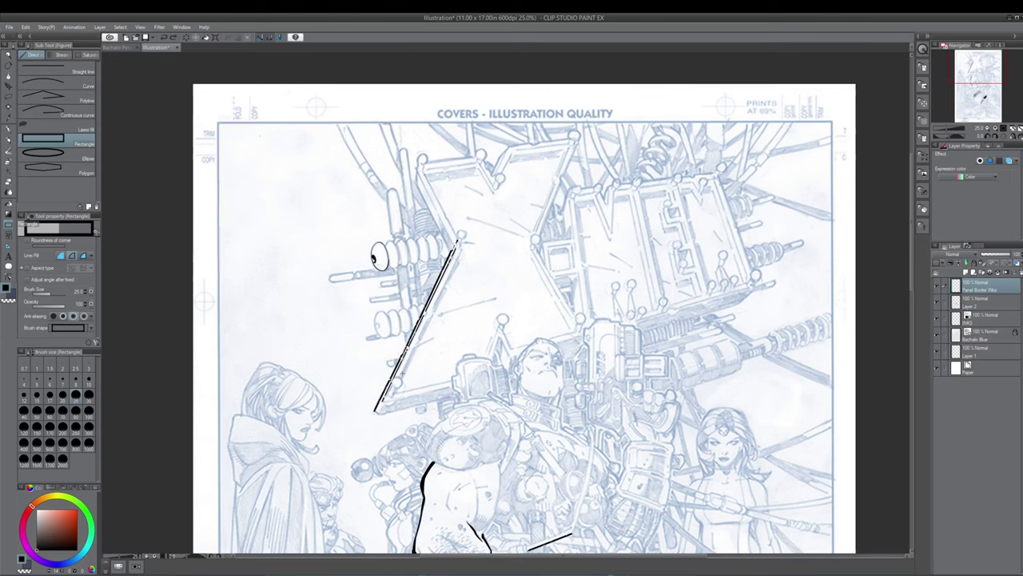
left_click_drag(217, 123, 456, 415)
key("ctrl+z")
Choose the Ellipse figure tool, try a circle over the machinery in the upper part of the page, and undo it
left_click(44, 152)
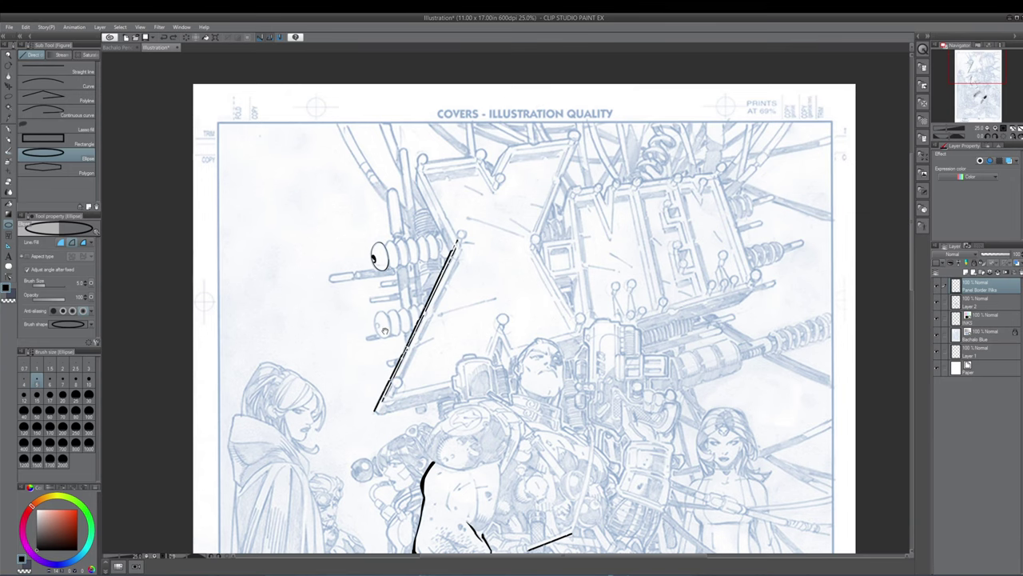
left_click_drag(585, 458, 496, 452)
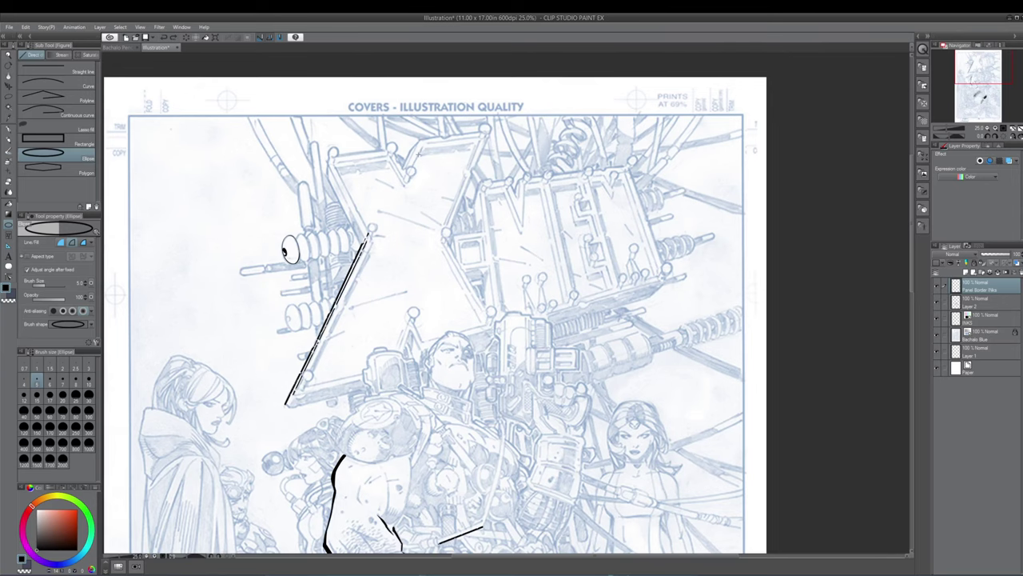
left_click_drag(417, 153, 574, 311)
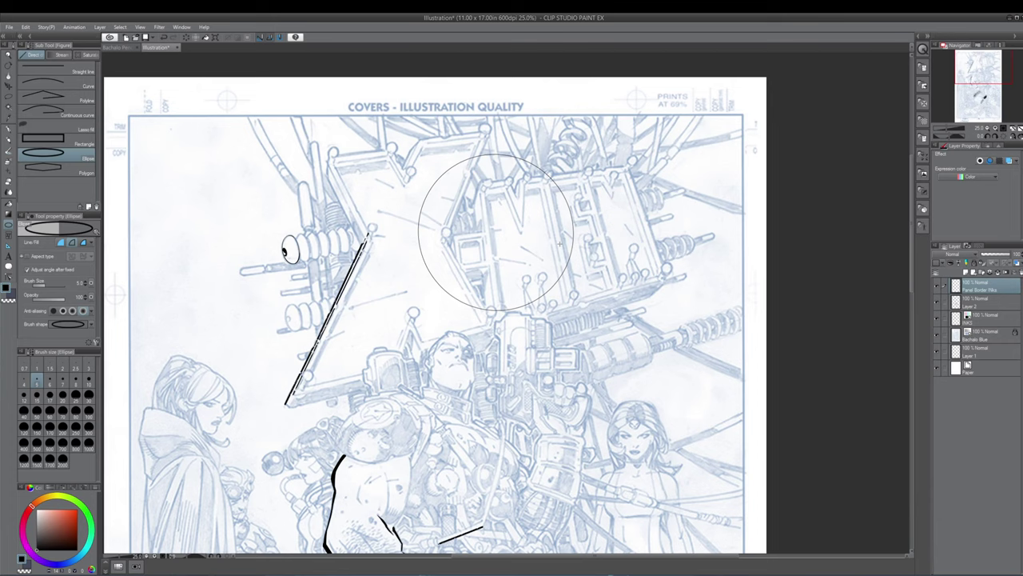
key("ctrl+z")
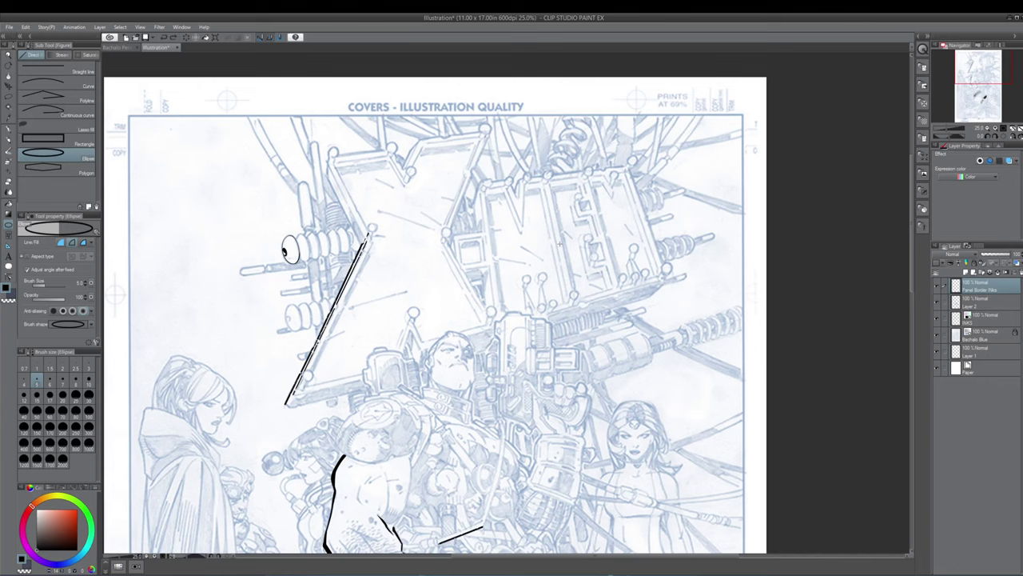
Set the ellipse's brush size to 25 and try an upright narrow ellipse and a tilted one over the artwork, undoing both
left_click(75, 402)
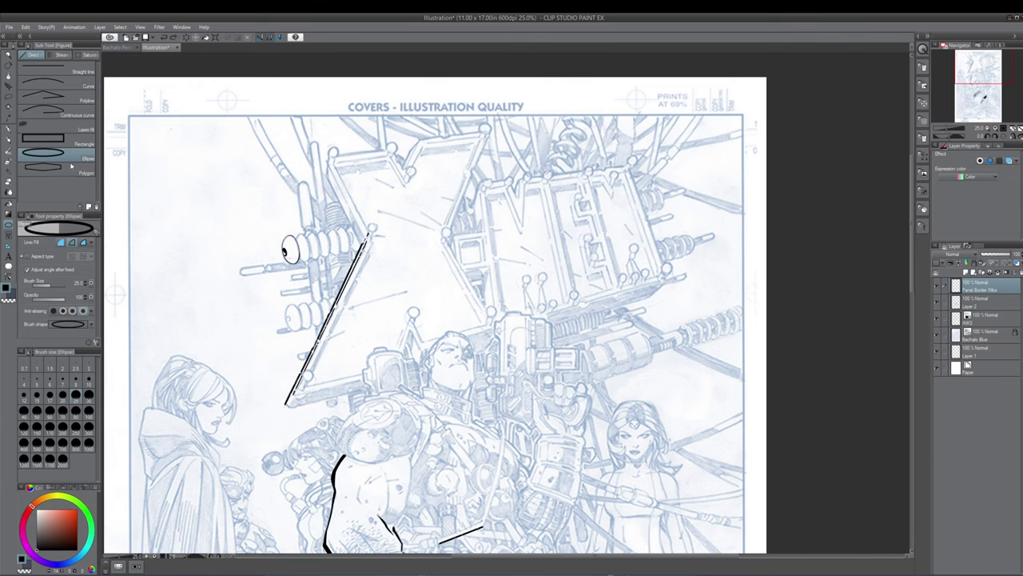
left_click_drag(405, 170, 429, 408)
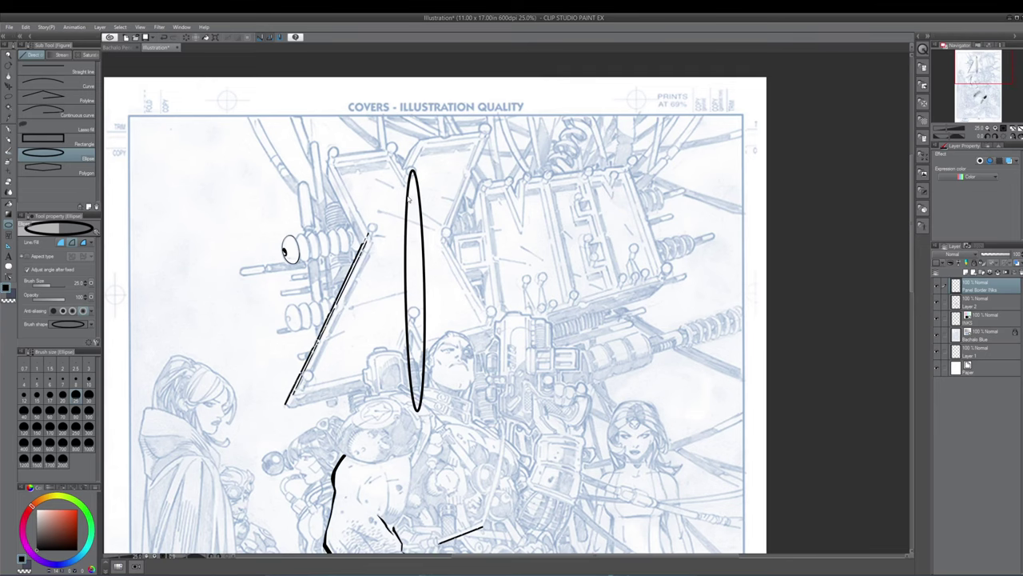
key("ctrl+z")
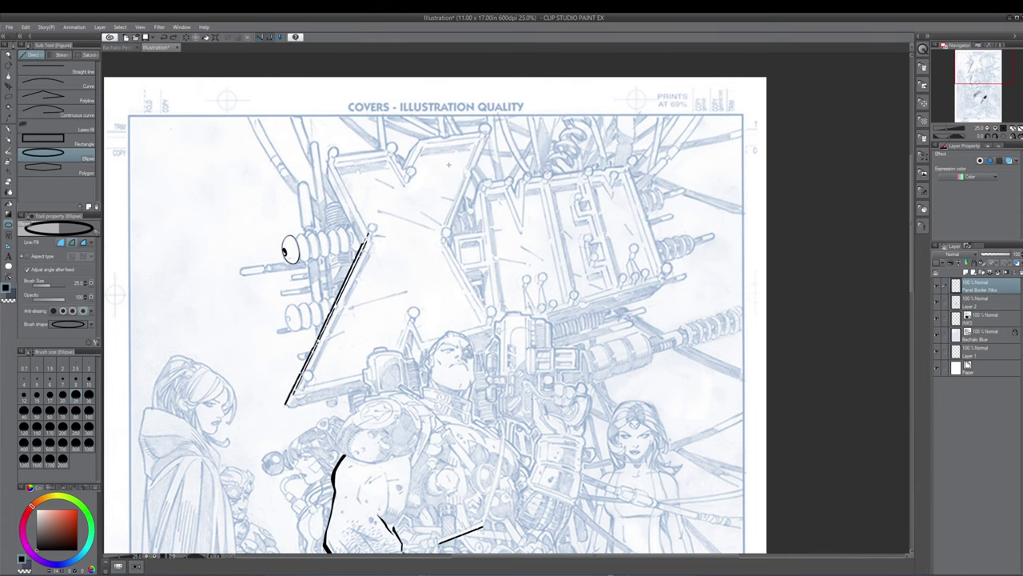
left_click_drag(448, 163, 493, 464)
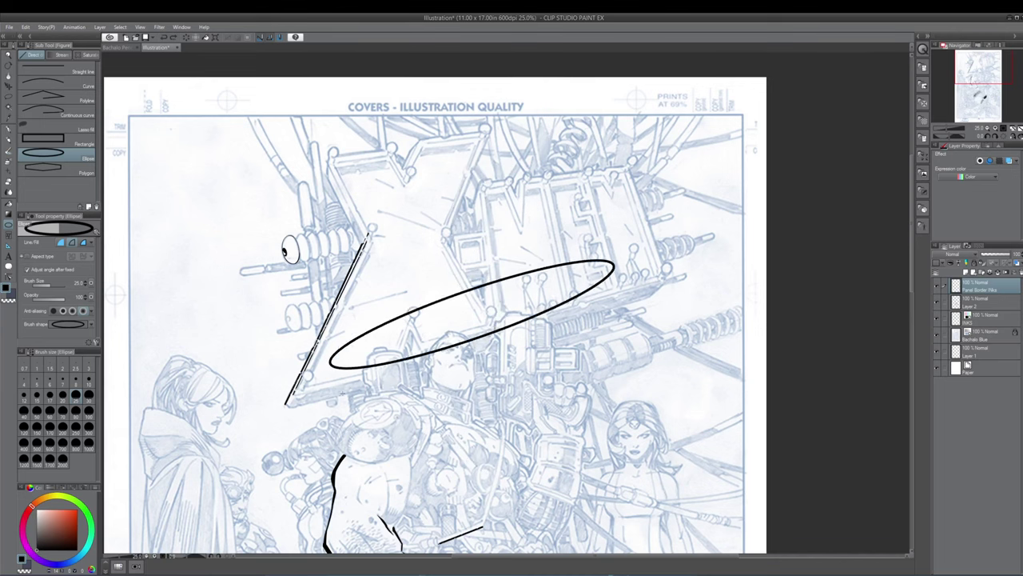
left_click(503, 468)
key("ctrl+z")
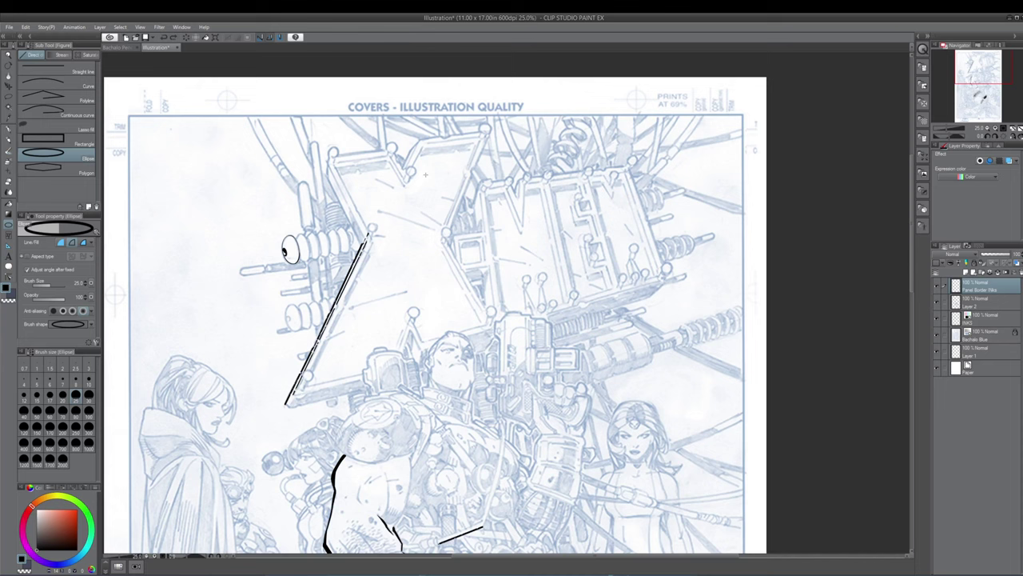
Try a large upright oval and a smaller, narrow rotated ellipse across the machinery above the central figure, undoing both
left_click_drag(427, 167, 597, 381)
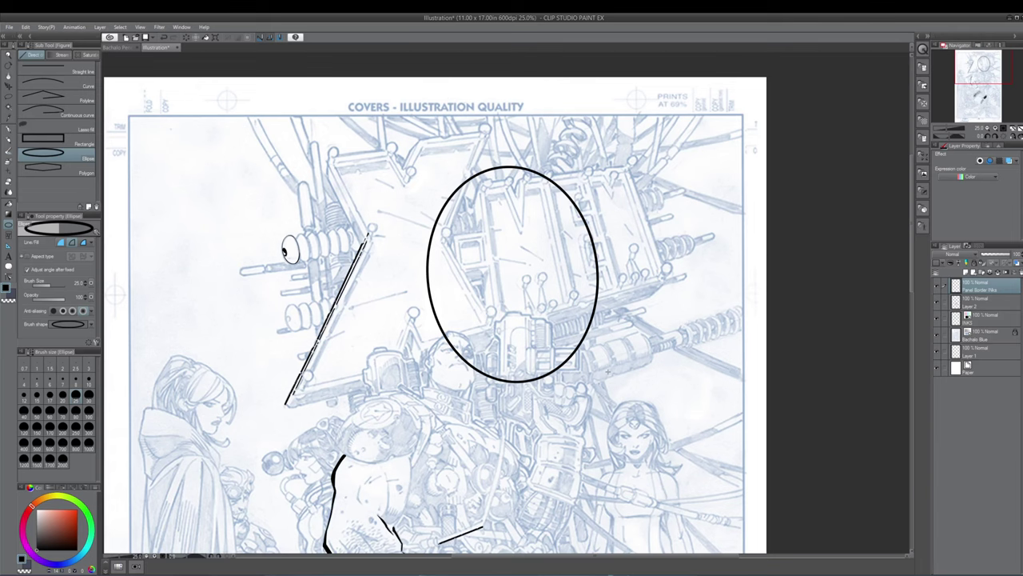
key("ctrl+z")
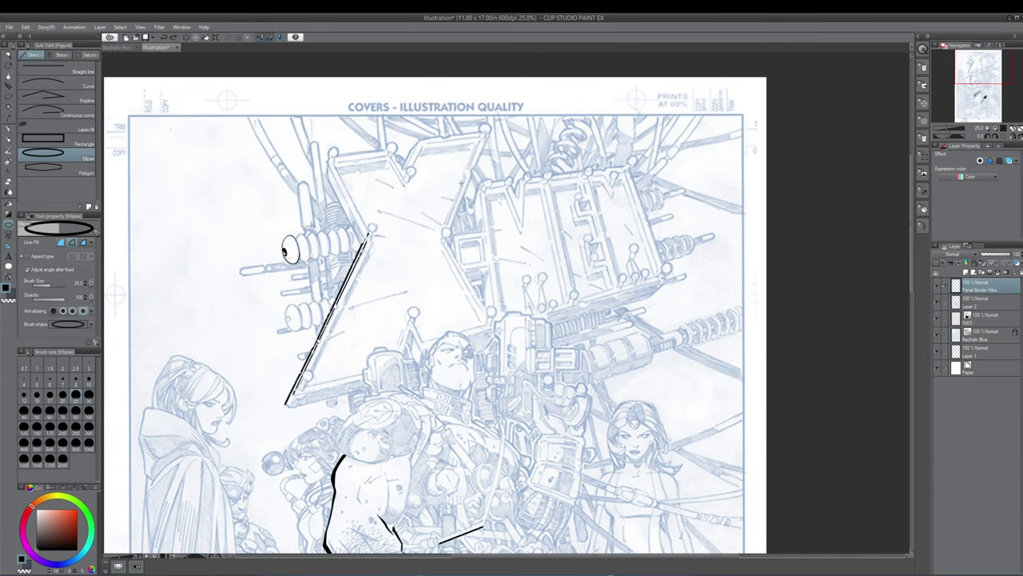
left_click_drag(461, 183, 497, 356)
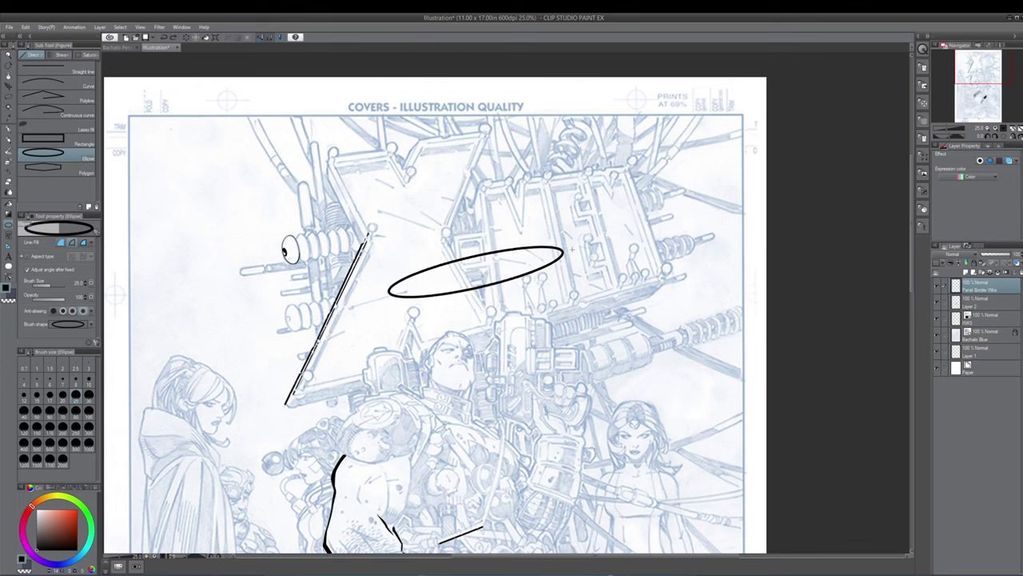
left_click(543, 200)
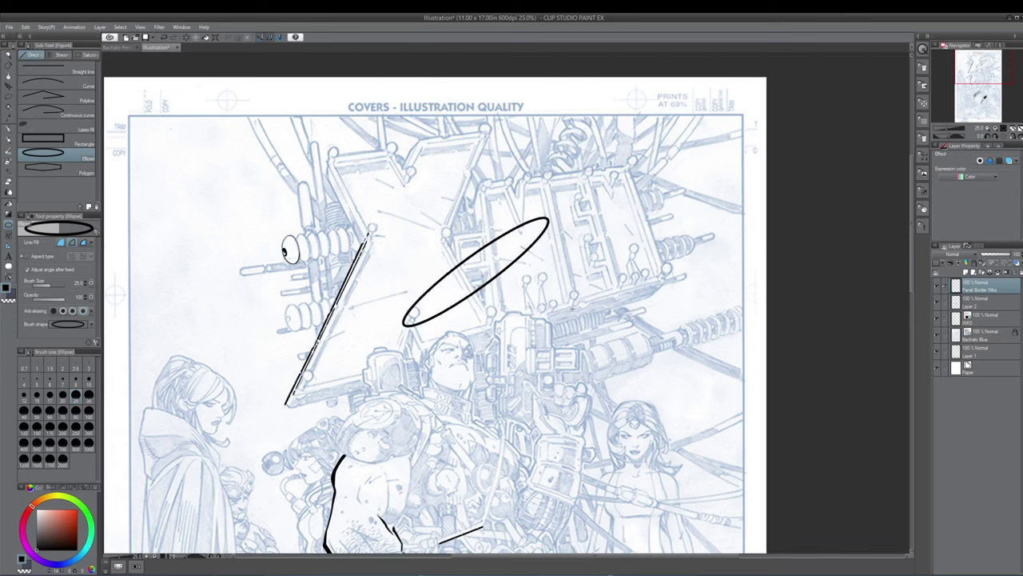
key("ctrl+z")
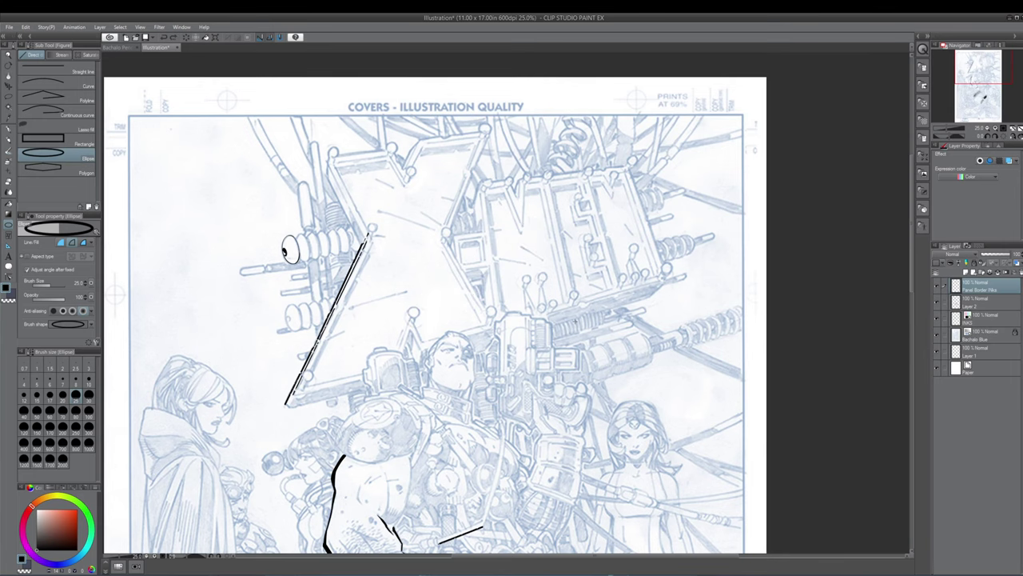
Add a new raster layer above Panel Border Inks and name it tech tower
key("ctrl+plus")
left_click_drag(208, 337, 395, 322)
scroll(427, 298, "up", 1)
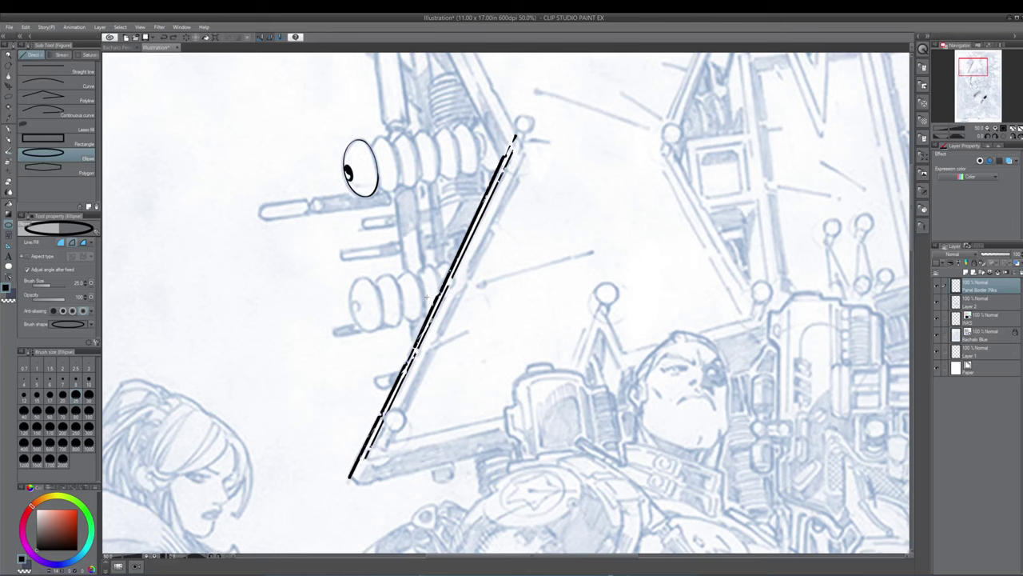
scroll(428, 297, "up", 1)
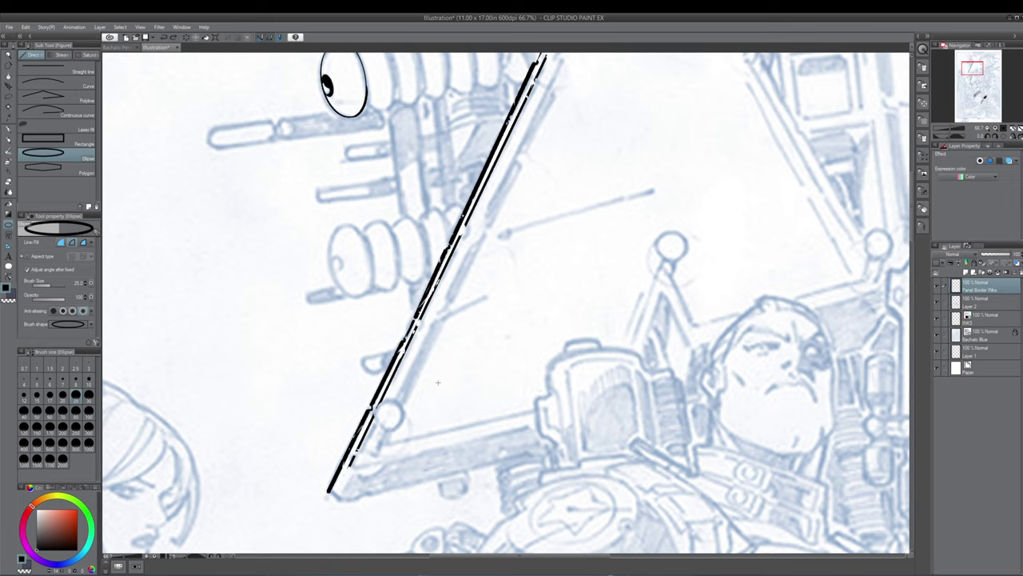
left_click(968, 274)
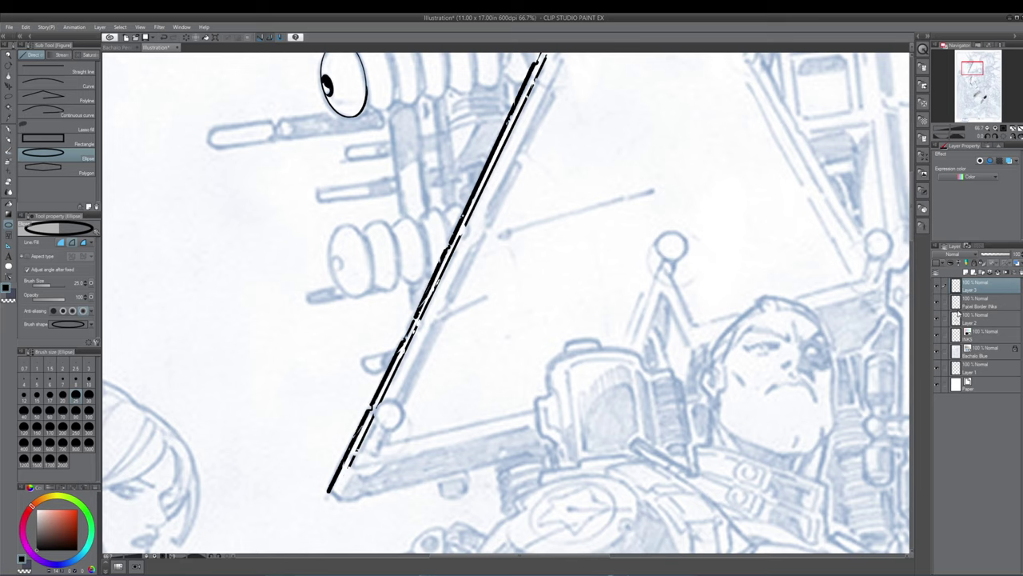
double_click(971, 289)
type("tech power")
key("Return")
Set the ellipse's brush size to 17 and draw an upright ellipse over the outermost disc of the lower disc stack
left_click(50, 395)
left_click_drag(331, 222, 374, 296)
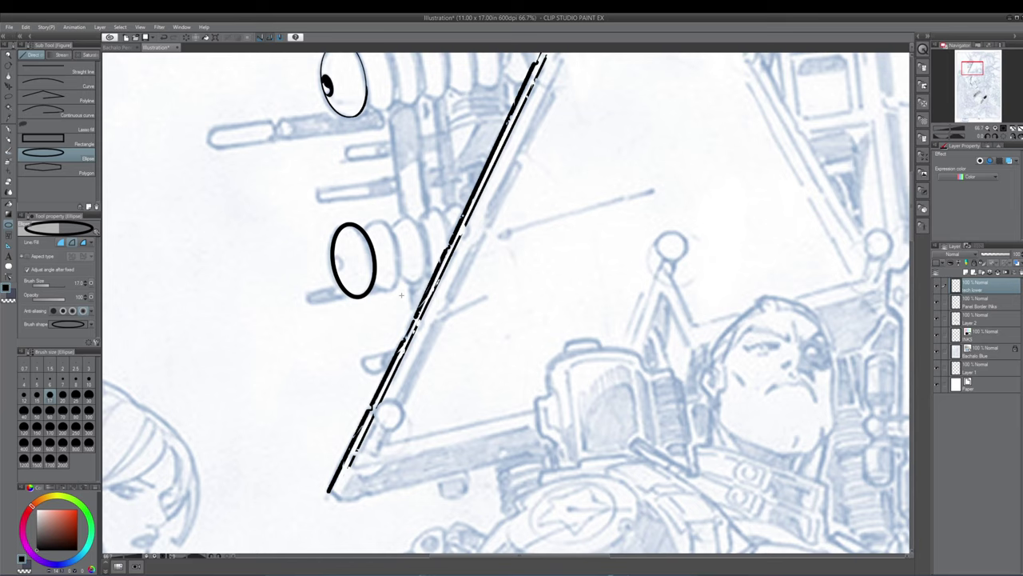
Lasso the inked ellipse, shift it slightly left with Transform to match the penciled disc, and clear the selection
key("o")
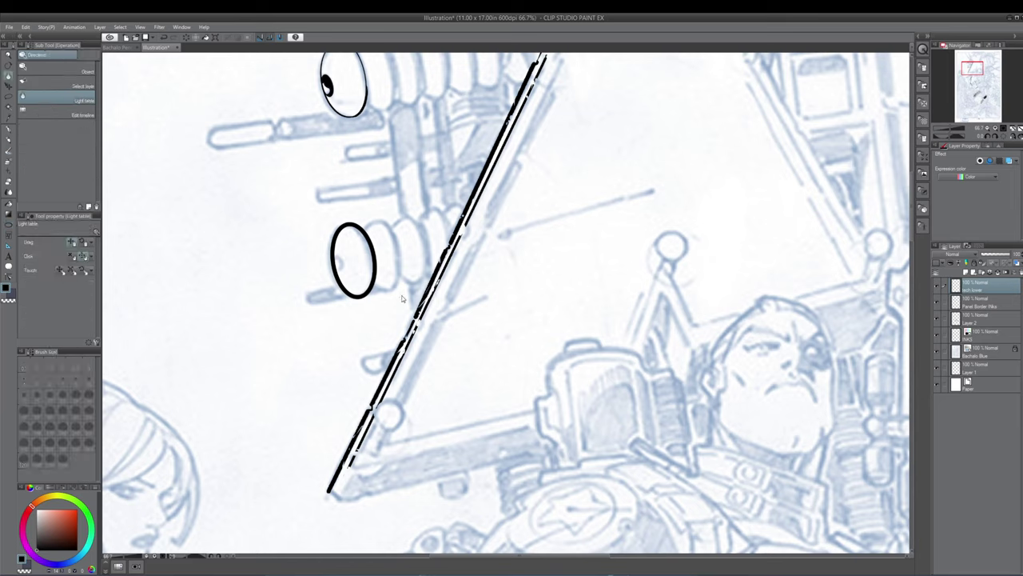
key("m")
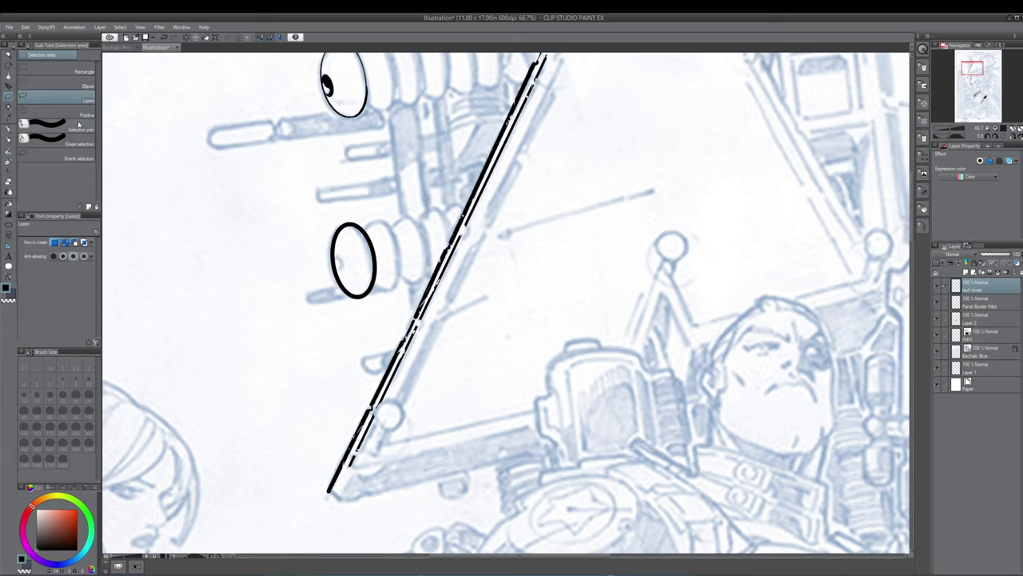
mouse_move(371, 209)
left_mouse_down()
mouse_move(316, 285)
mouse_move(391, 239)
mouse_move(383, 210)
left_mouse_up()
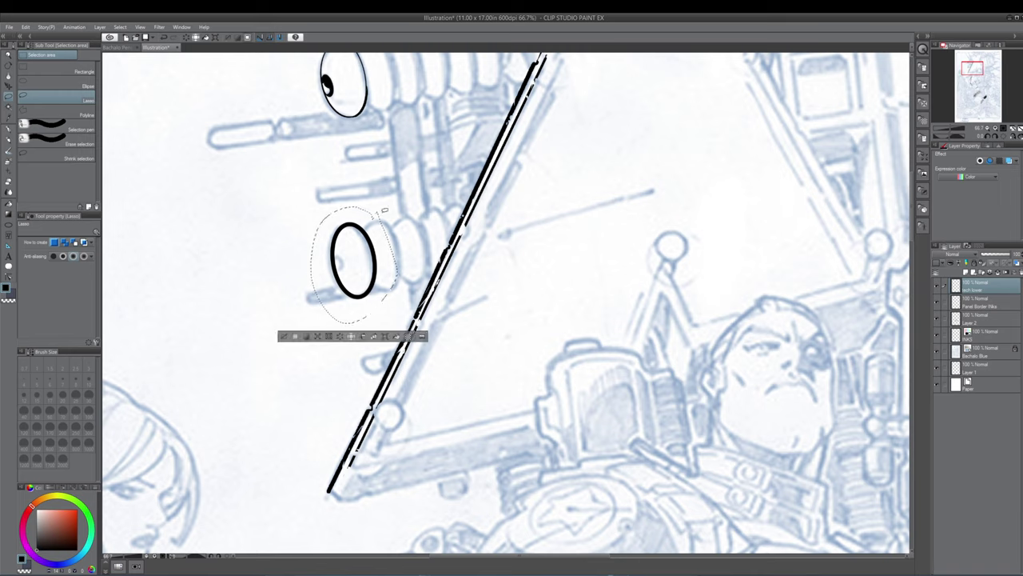
key("ctrl+t")
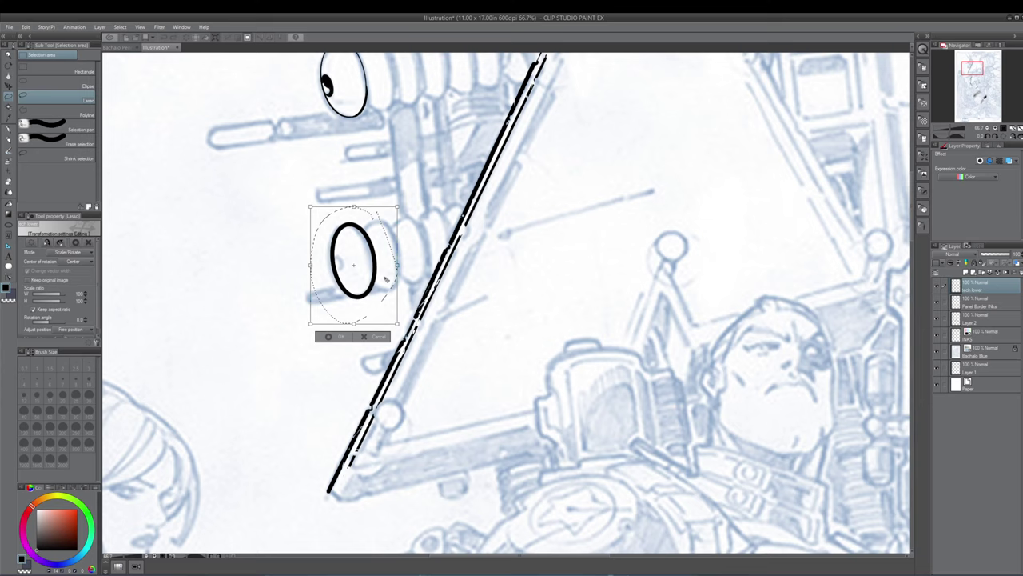
left_click_drag(383, 279, 378, 279)
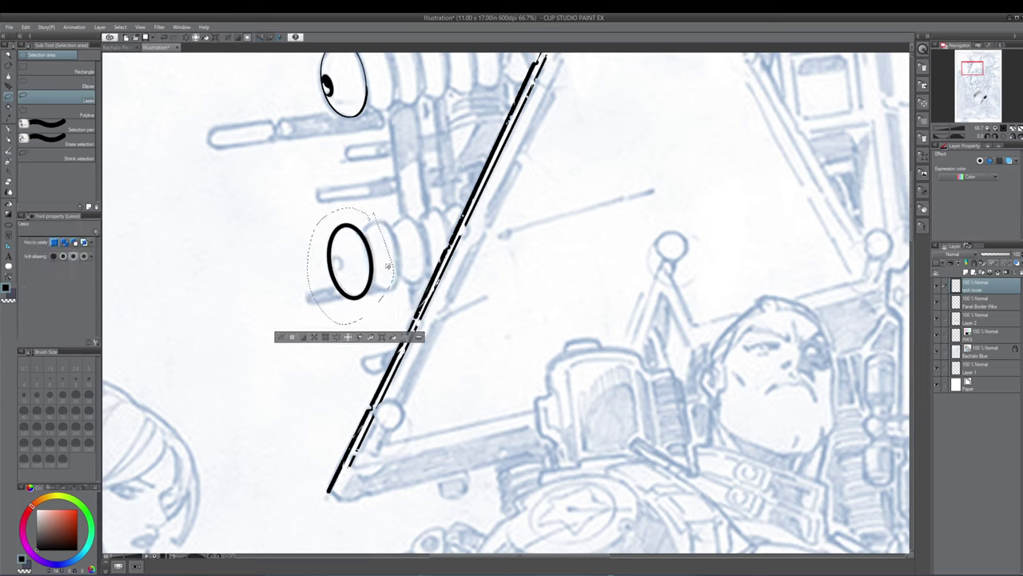
key("Return")
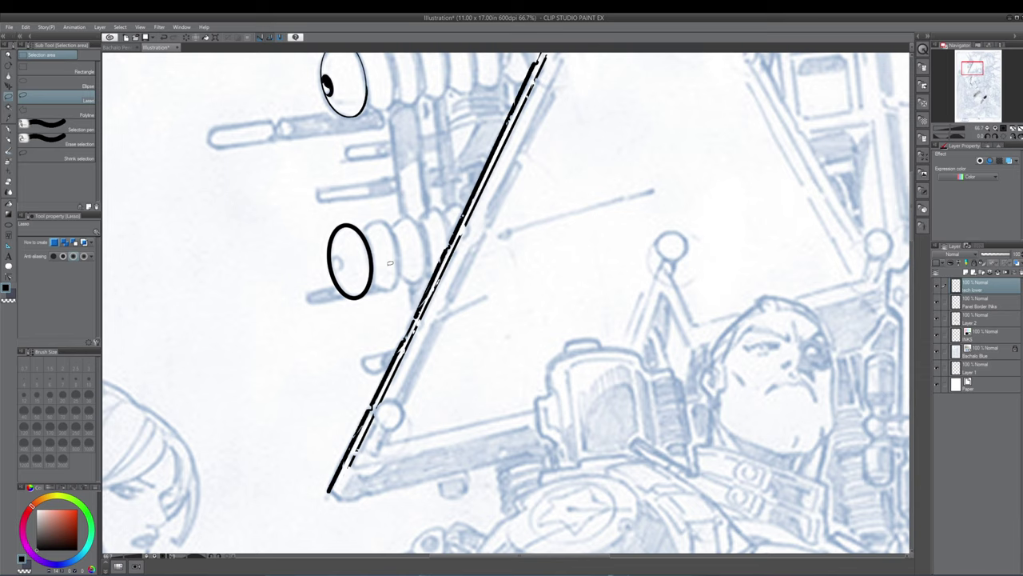
Toggle the tech tower layer's visibility to compare the inked ellipse with the penciled disc beneath it
left_click(937, 285)
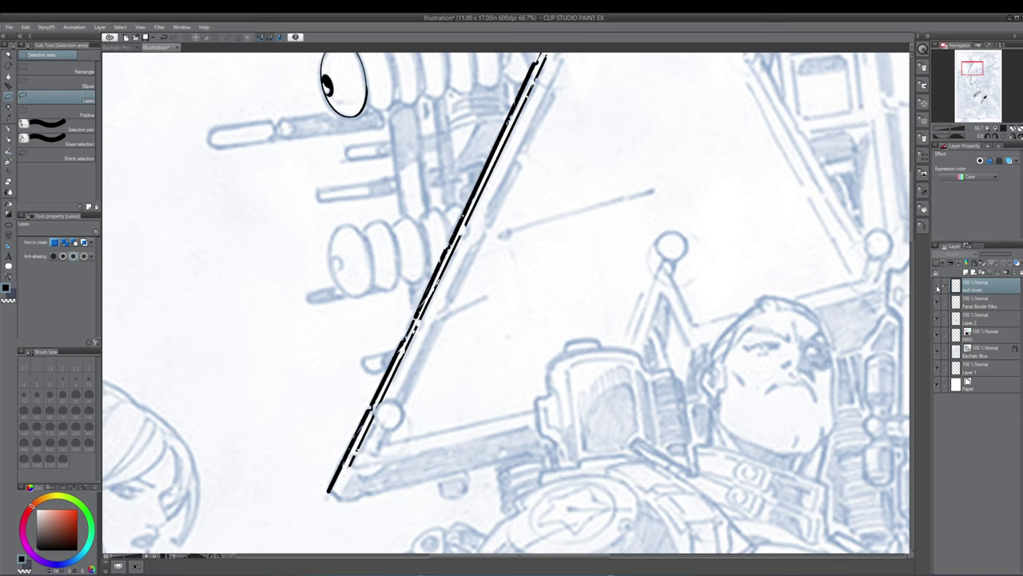
left_click(938, 285)
left_click(938, 285)
left_click(938, 285)
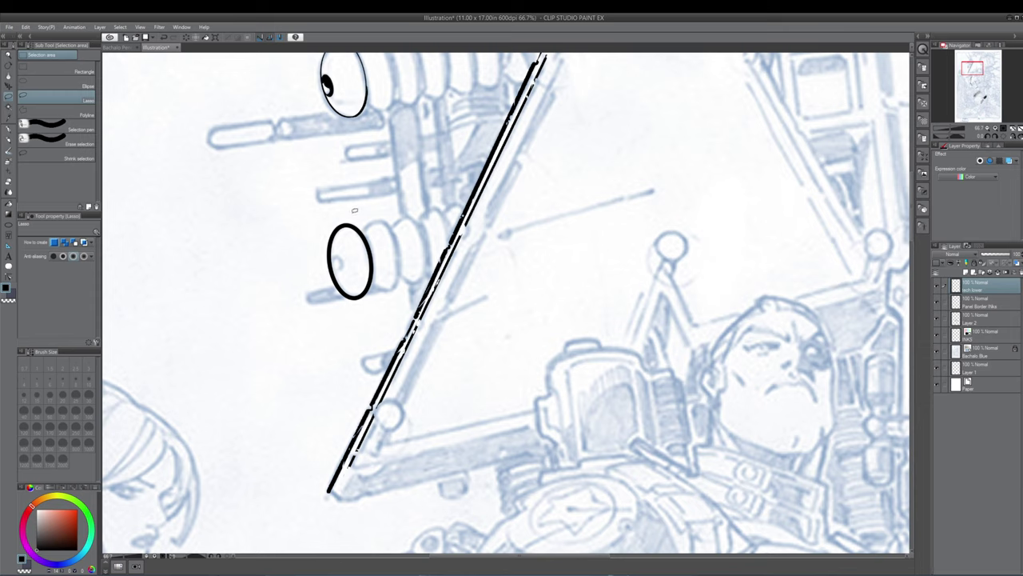
Lasso the right side of the inked ellipse and use Free Transform to pull it inward, narrowing the shape
left_click_drag(346, 218, 364, 308)
left_click_drag(359, 210, 352, 212)
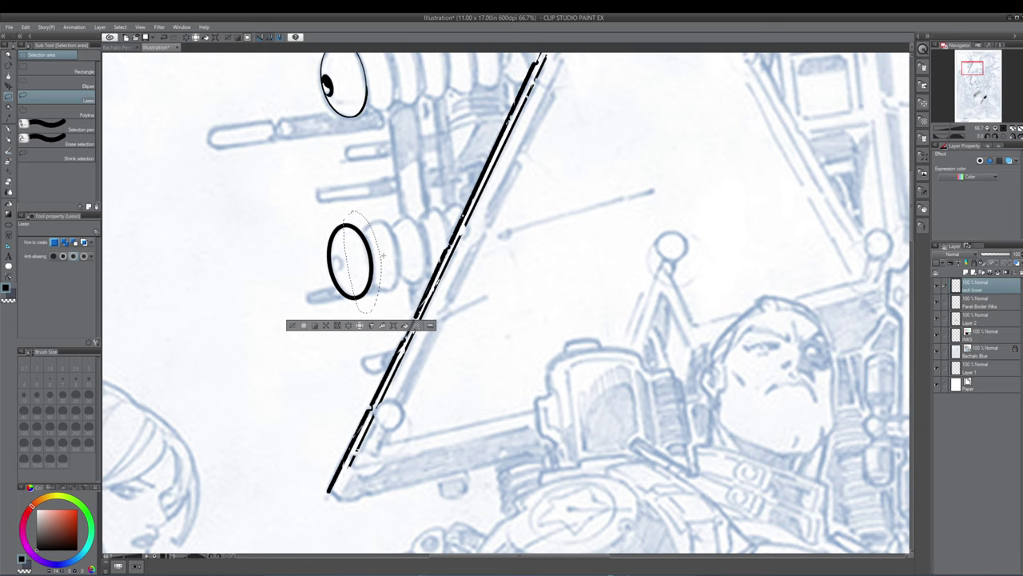
key("ctrl+t")
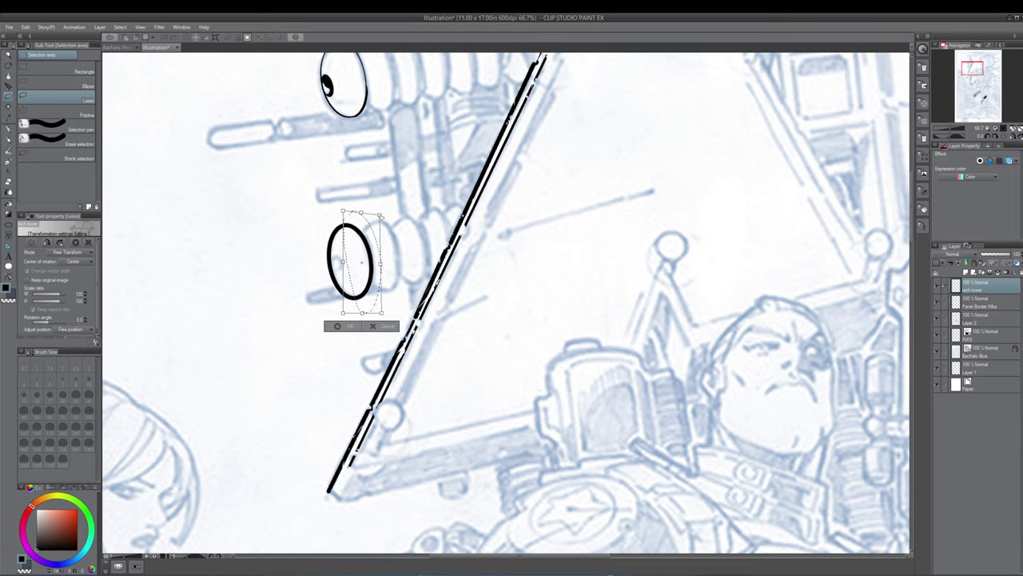
left_click_drag(379, 221, 377, 219)
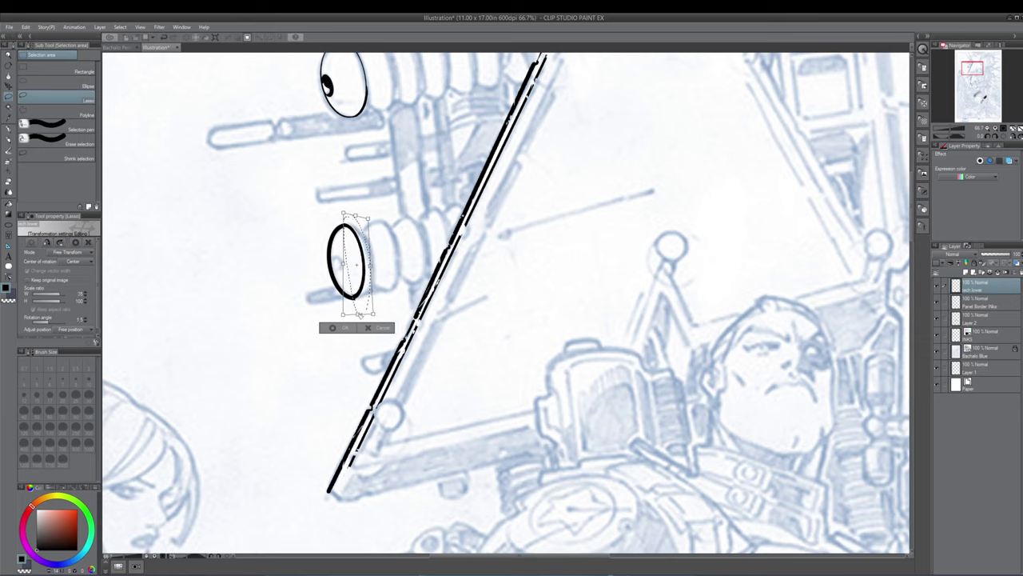
left_click_drag(361, 315, 361, 318)
scroll(359, 310, "up", 4)
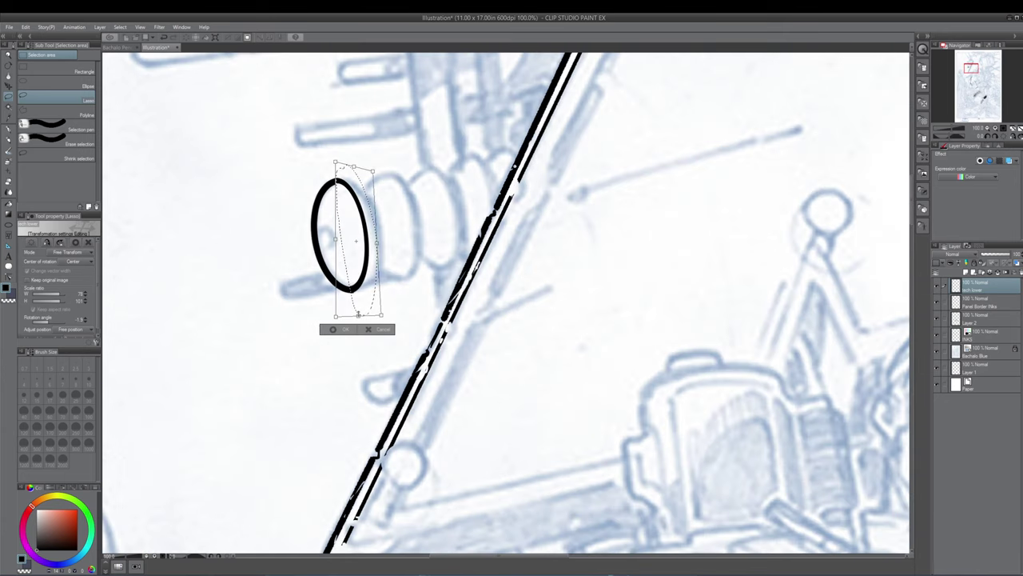
left_click_drag(452, 316, 496, 415)
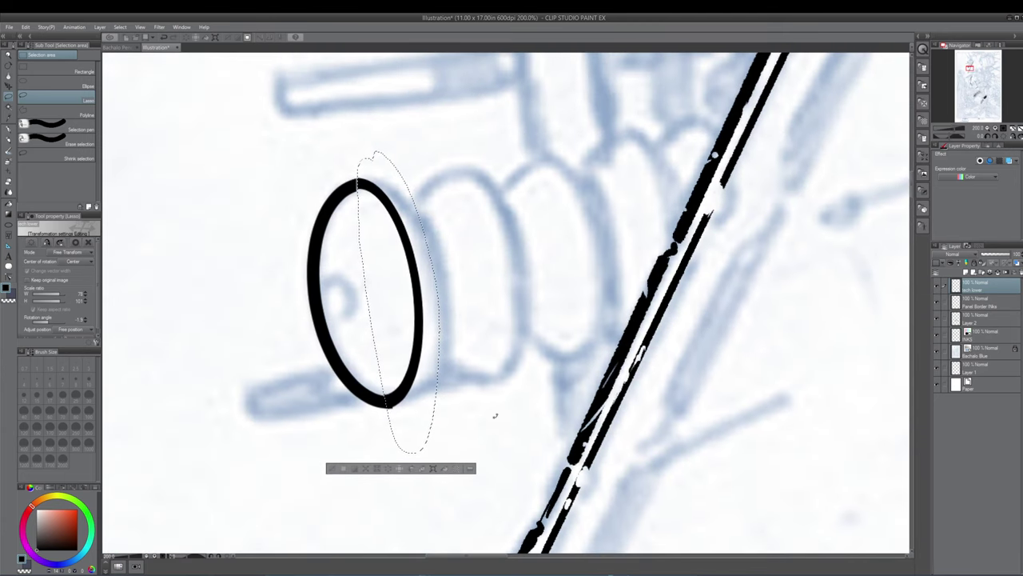
Apply the transform and touch up the seams at the narrowed ellipse's upper and lower ends with the Mapping pen
key("Return")
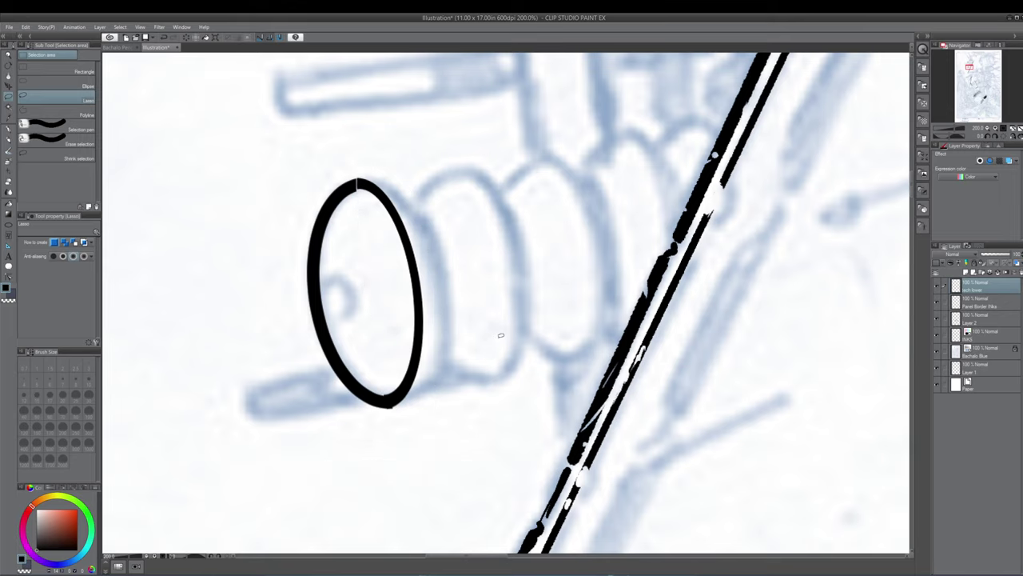
key("p")
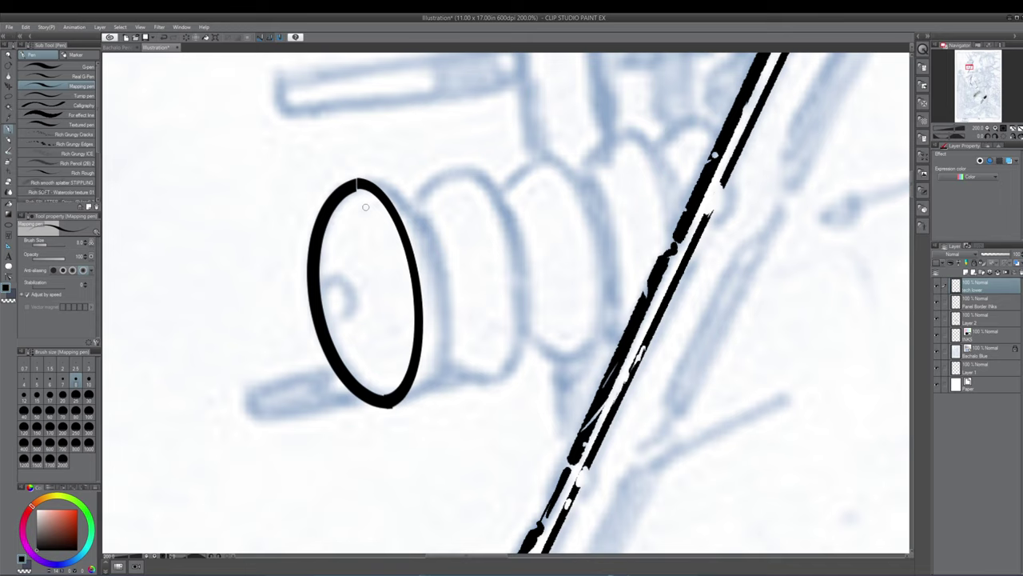
mouse_move(248, 195)
left_mouse_down()
mouse_move(281, 225)
mouse_move(263, 168)
left_mouse_up()
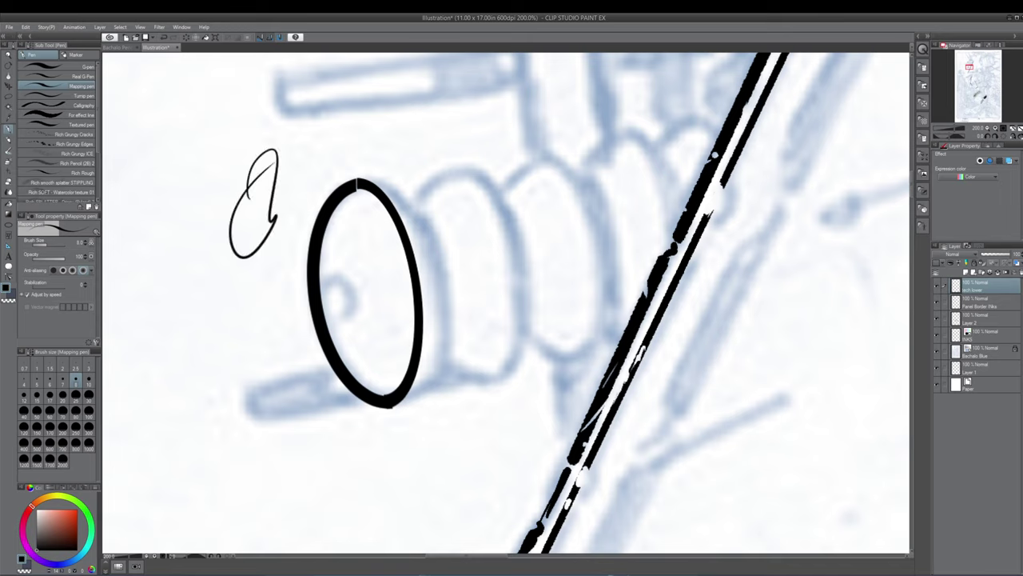
key("ctrl+z")
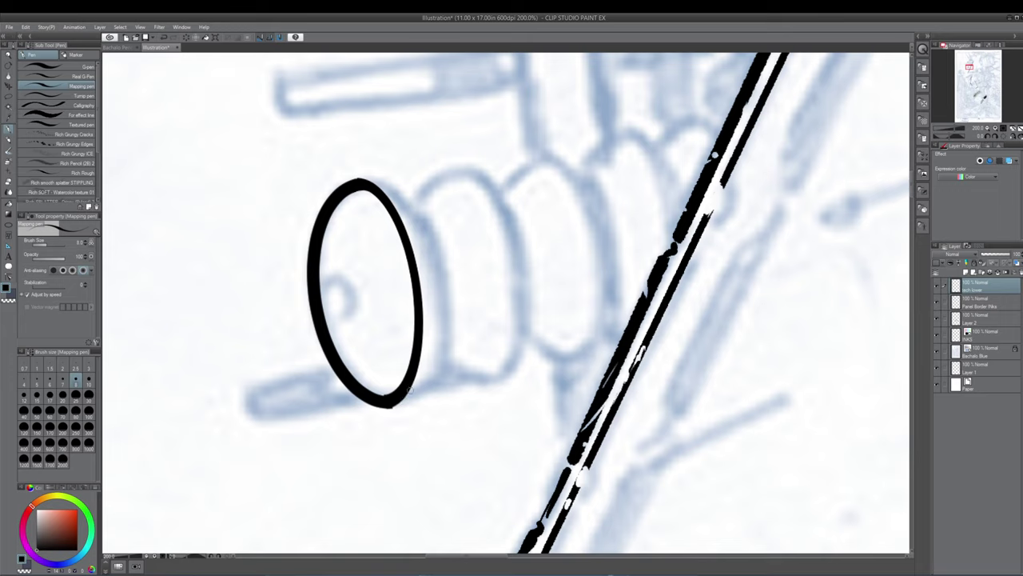
key("c")
Review the inked discs and panel border in the context of the whole cover, and return to the lower disc stack
scroll(428, 329, "down", 8)
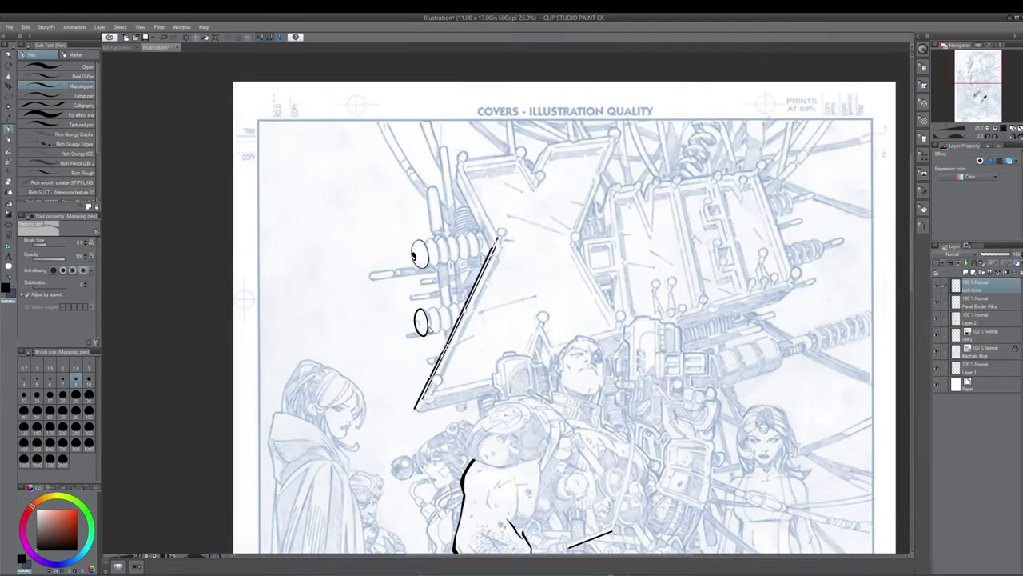
scroll(430, 328, "down", 2)
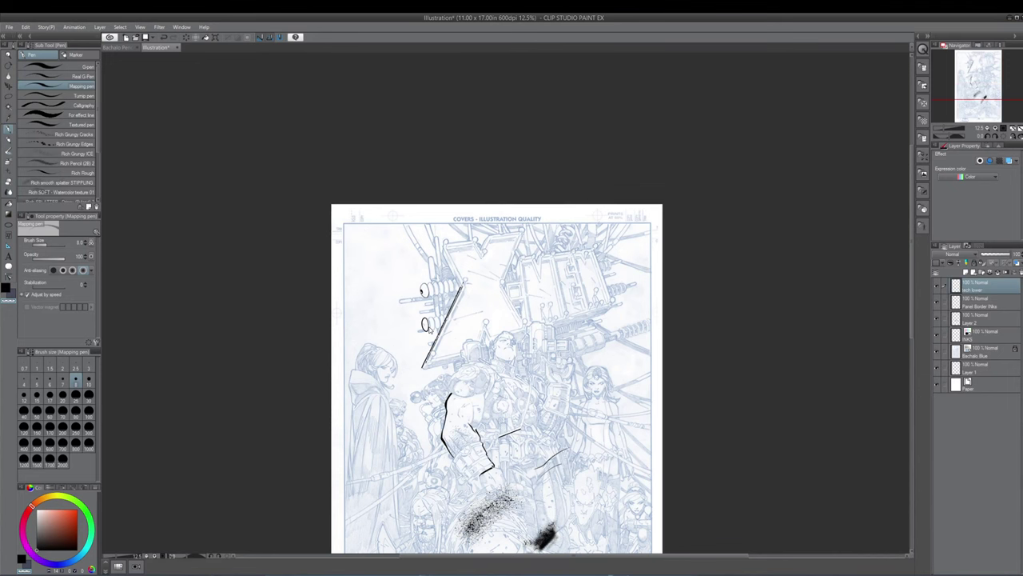
left_click_drag(429, 329, 418, 184)
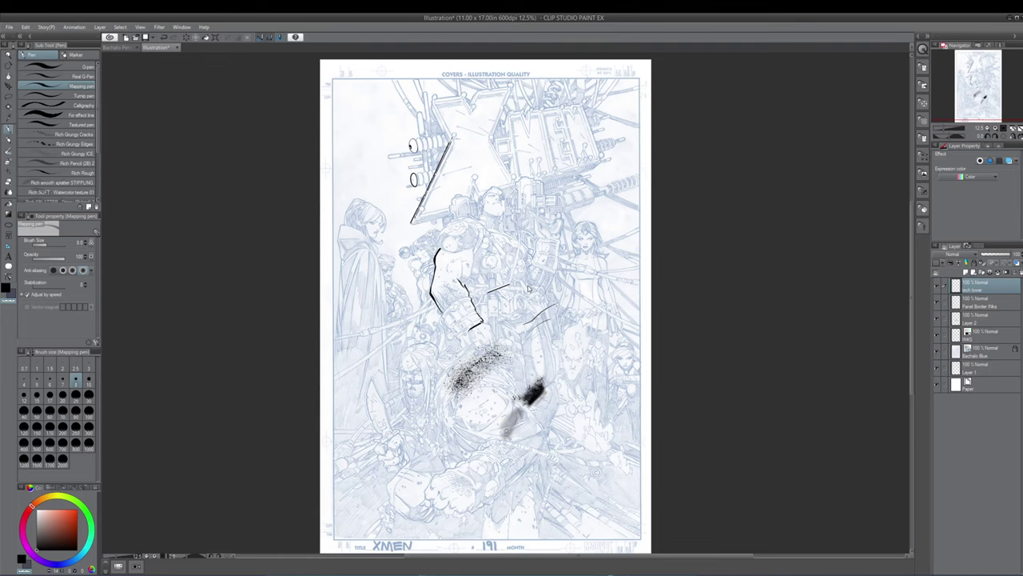
scroll(528, 288, "up", 2)
scroll(527, 288, "up", 2)
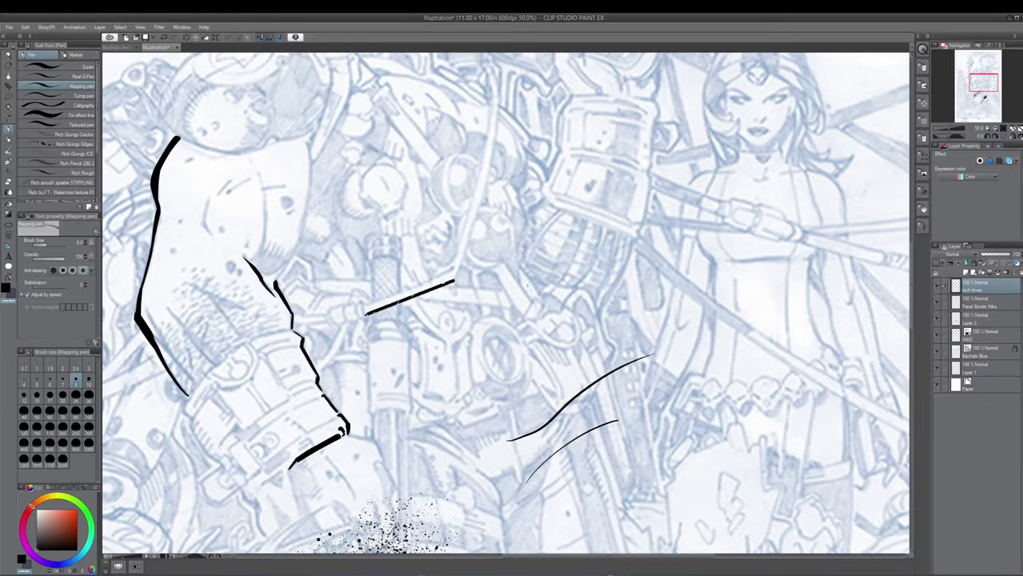
left_click_drag(528, 288, 683, 575)
left_click_drag(459, 380, 536, 482)
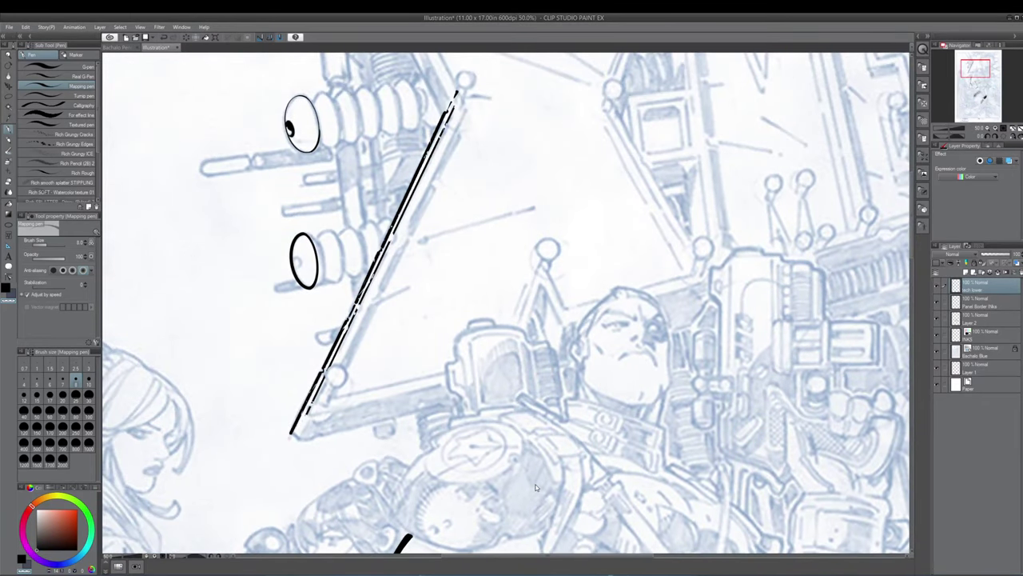
scroll(537, 484, "up", 2)
mouse_move(409, 367)
left_mouse_down()
mouse_move(431, 390)
mouse_move(554, 440)
mouse_move(546, 468)
left_mouse_up()
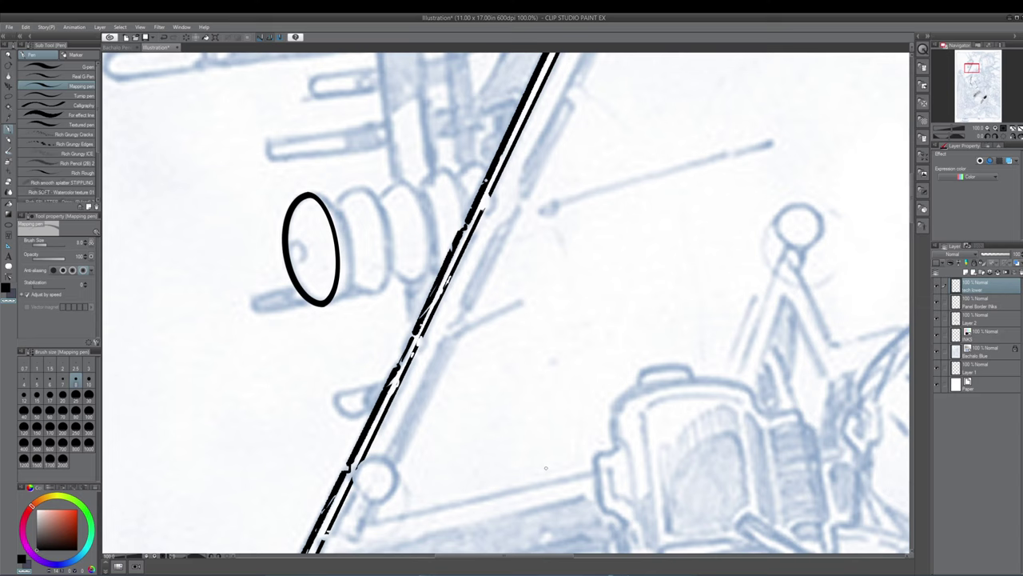
scroll(546, 468, "up", 2)
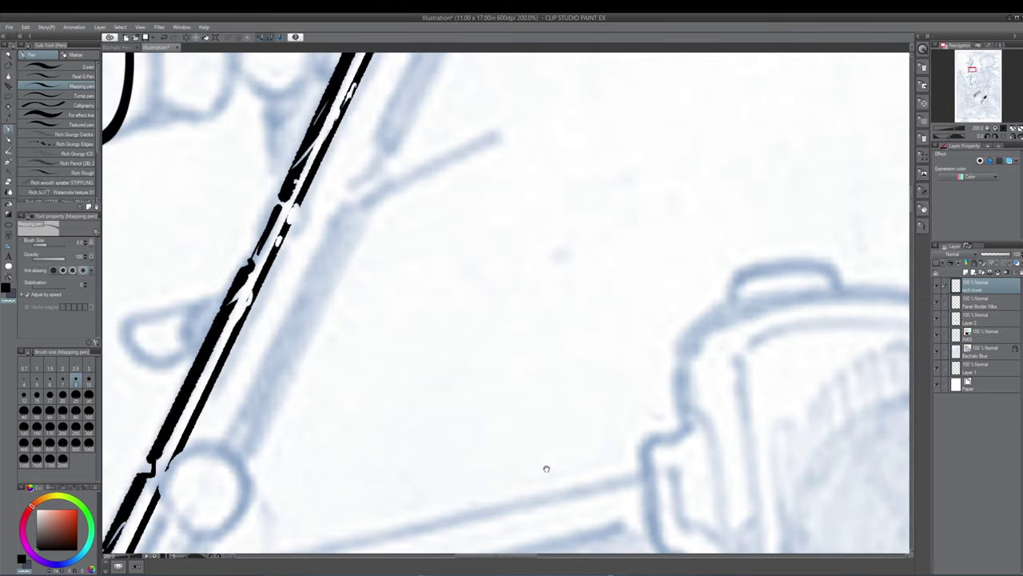
left_click_drag(409, 258, 452, 523)
left_click_drag(490, 252, 480, 287)
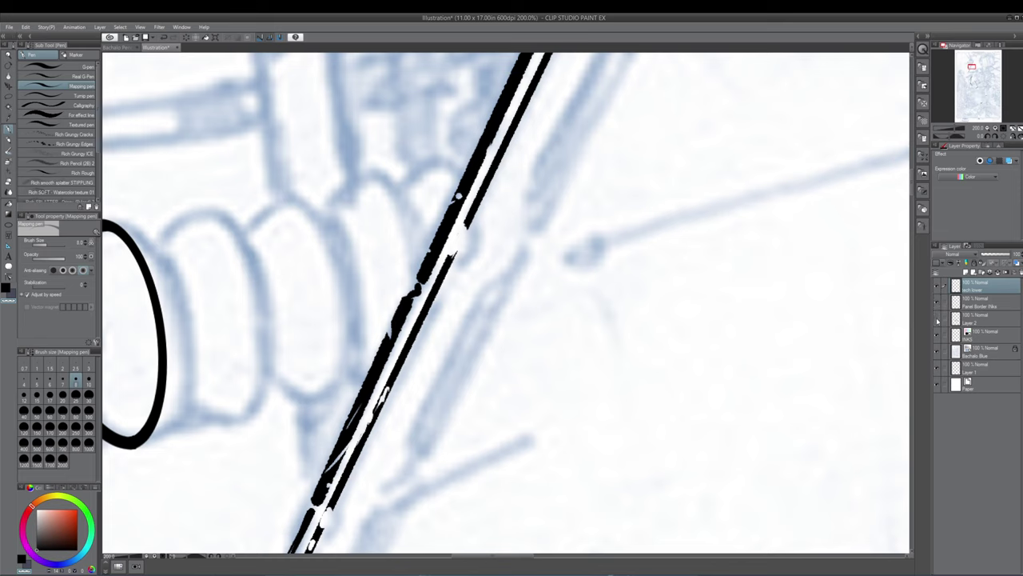
Identify and select Layer 2, and erase the stray ink in the gap of the diagonal border's inner line
left_click(937, 320)
left_click(937, 319)
left_click(974, 323)
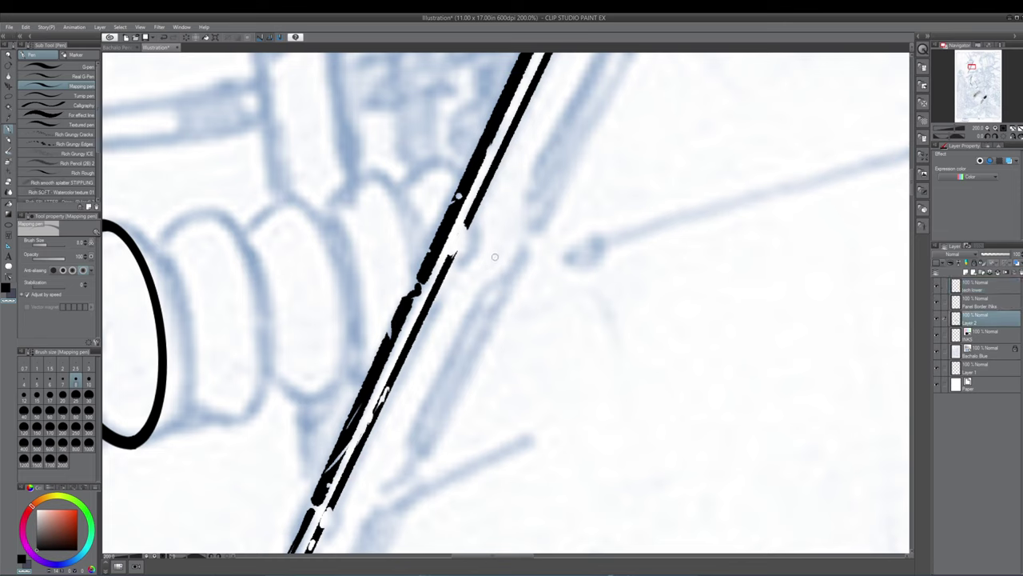
left_click_drag(456, 248, 466, 251)
key("c")
key("x")
mouse_move(521, 353)
left_mouse_down()
mouse_move(722, 370)
mouse_move(502, 491)
left_mouse_up()
left_click_drag(472, 462, 499, 390)
mouse_move(503, 278)
left_mouse_down()
mouse_move(606, 178)
mouse_move(774, 328)
left_mouse_up()
mouse_move(638, 517)
left_mouse_down()
mouse_move(665, 476)
mouse_move(853, 407)
left_mouse_up()
key("ctrl+z")
key("ctrl+z")
key("ctrl+z")
key("ctrl+z")
Compare the upper and lower inked discs with the pencils at several zoom levels
scroll(500, 406, "down", 2)
scroll(500, 406, "down", 1)
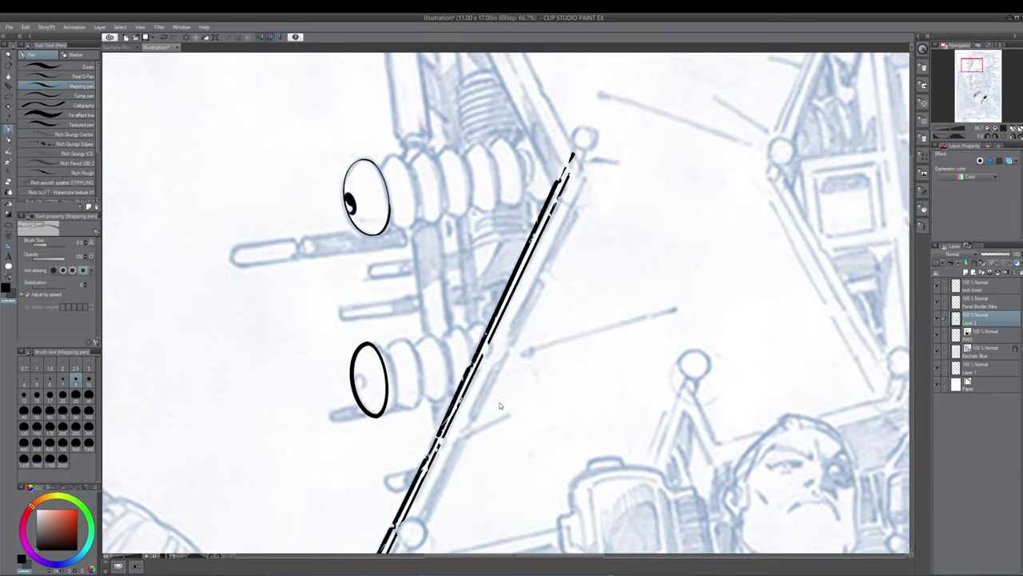
scroll(499, 406, "up", 2)
scroll(499, 403, "up", 2)
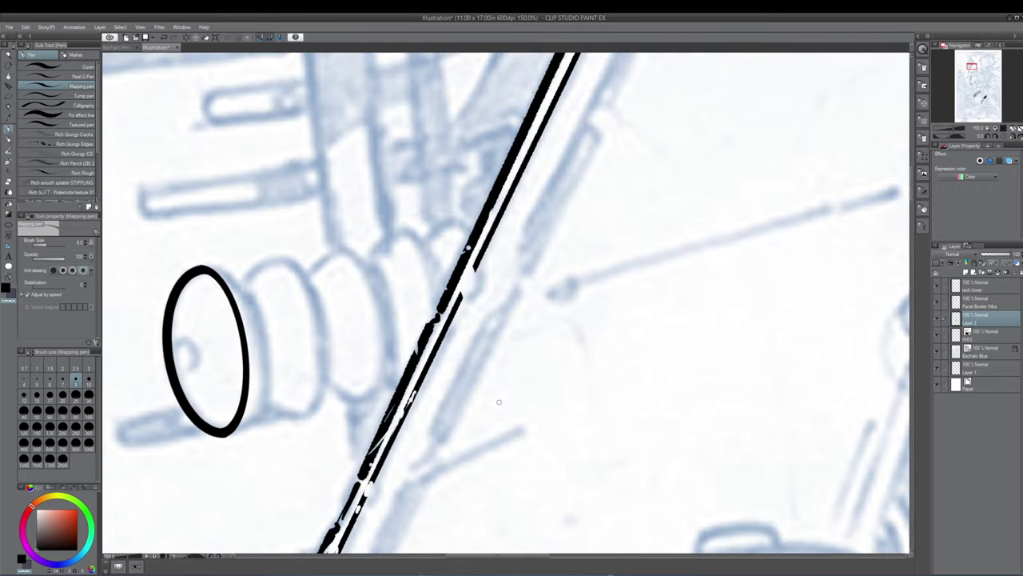
mouse_move(499, 402)
left_mouse_down()
mouse_move(589, 383)
mouse_move(673, 323)
left_mouse_up()
scroll(674, 326, "down", 5)
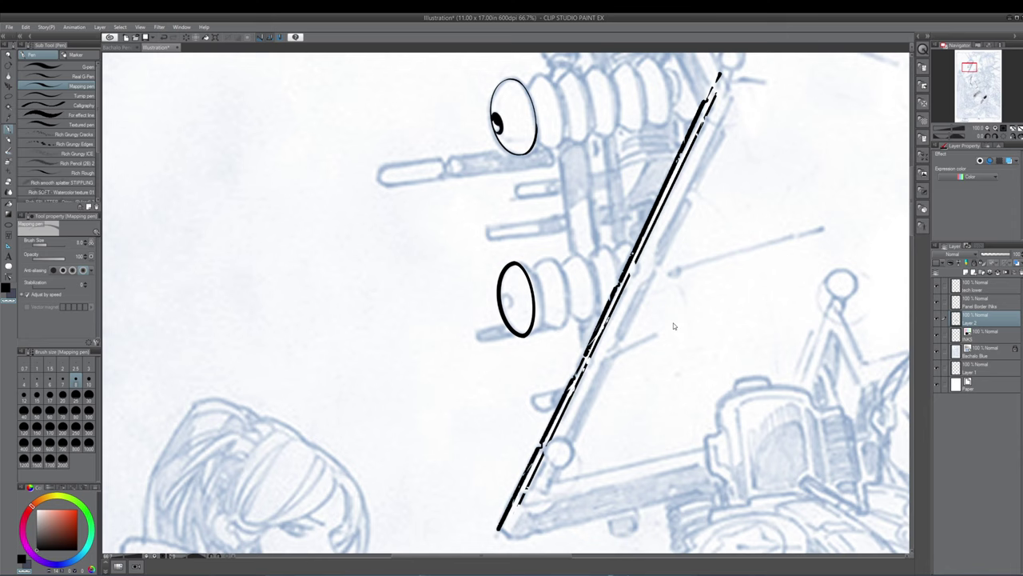
scroll(674, 326, "up", 5)
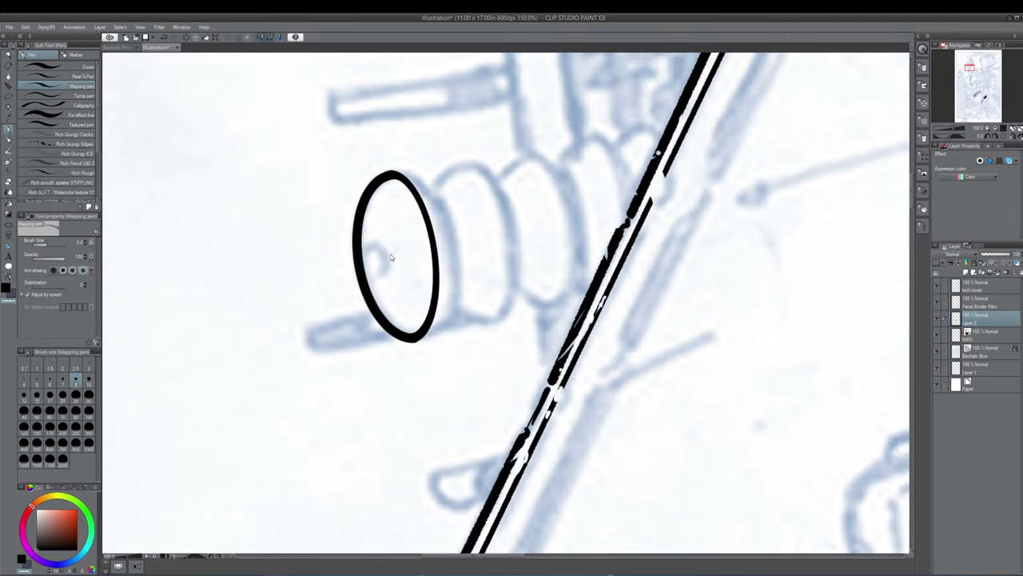
scroll(390, 254, "up", 2)
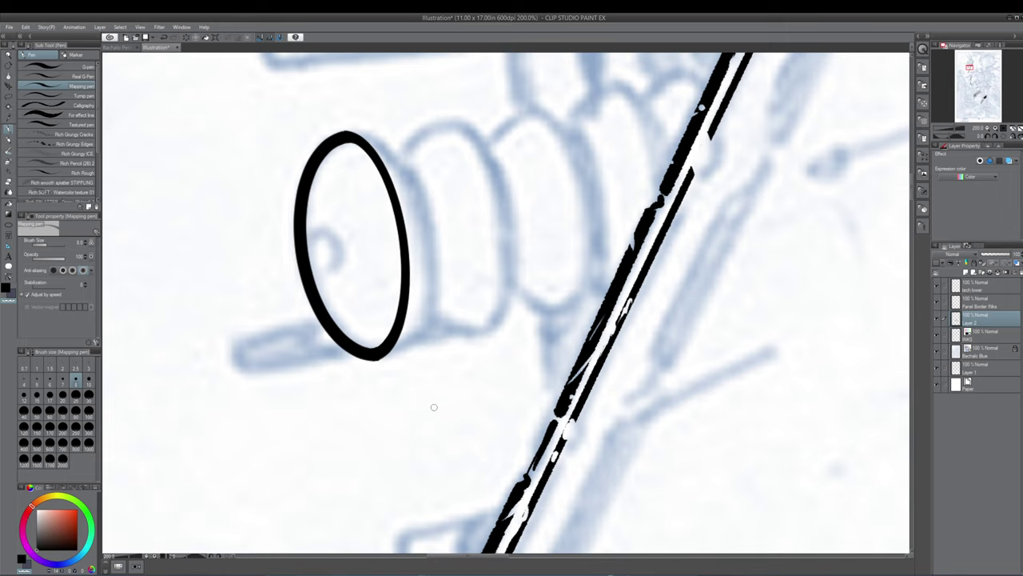
On the tech tower layer, try the Ellipse tool at size 12, and ink the lower disc's small inner circle at size 10
left_click(971, 286)
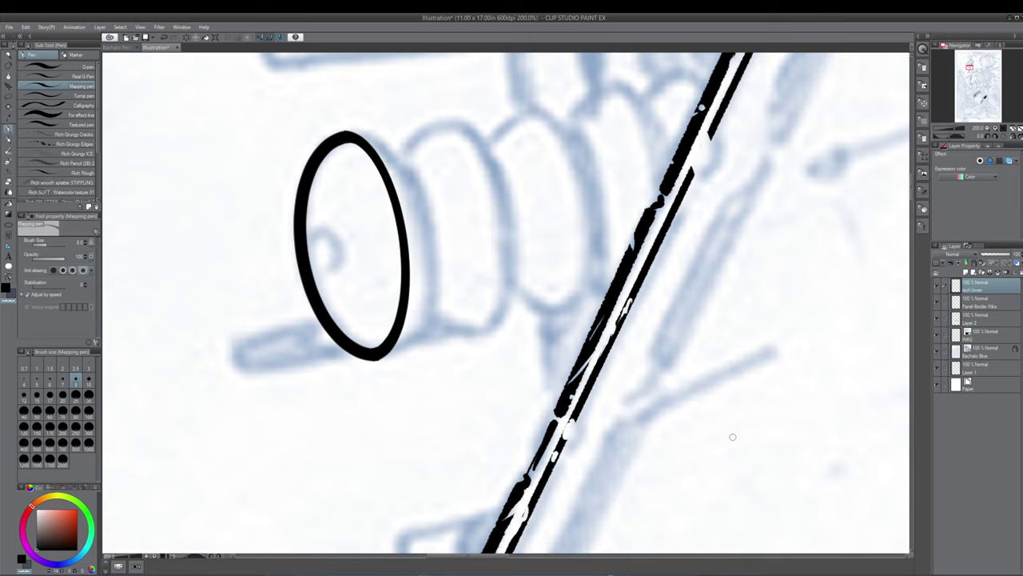
key("u")
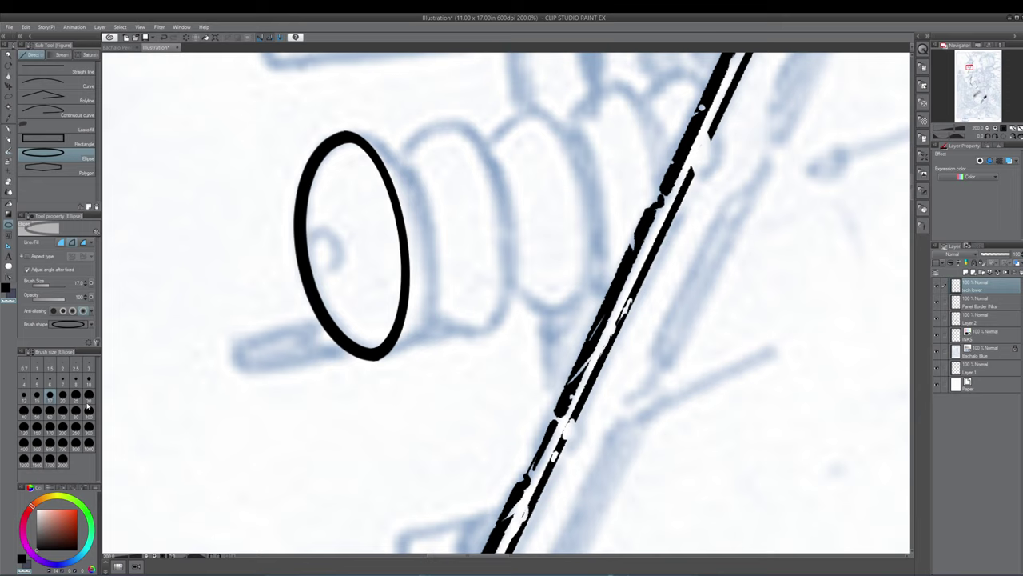
left_click(24, 395)
left_click_drag(299, 232, 347, 274)
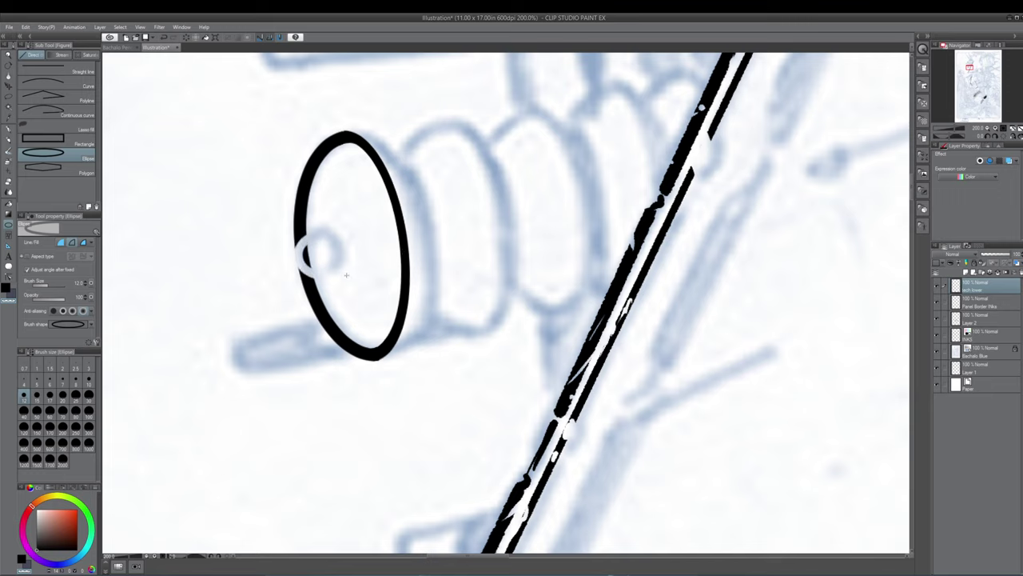
key("ctrl+z")
key("c")
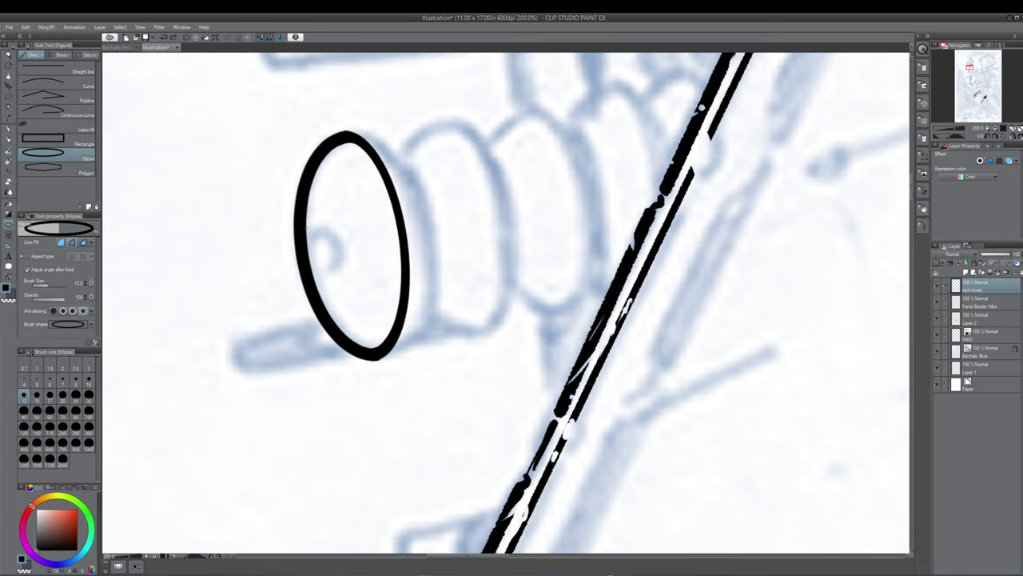
left_click_drag(308, 228, 351, 287)
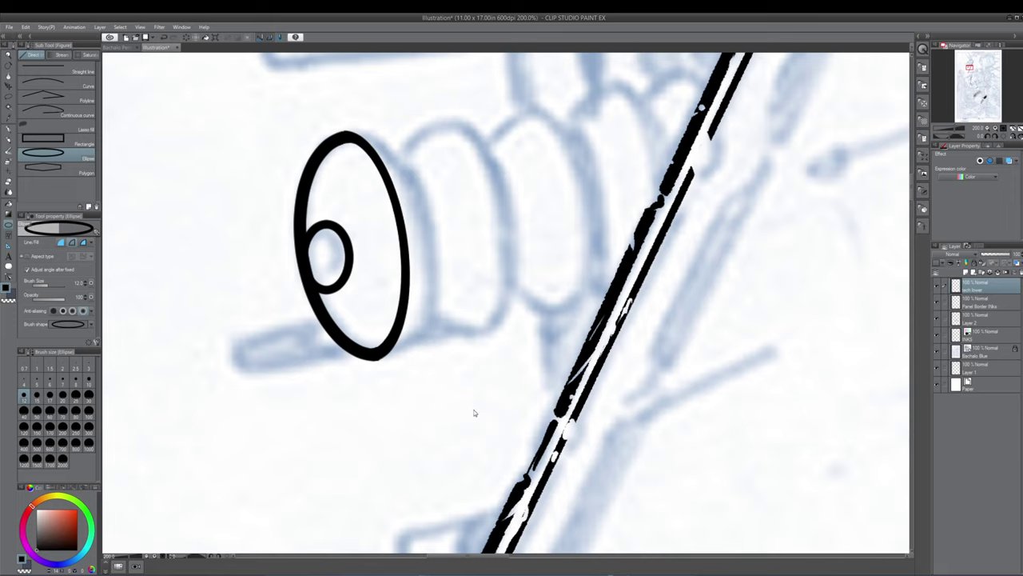
key("ctrl+z")
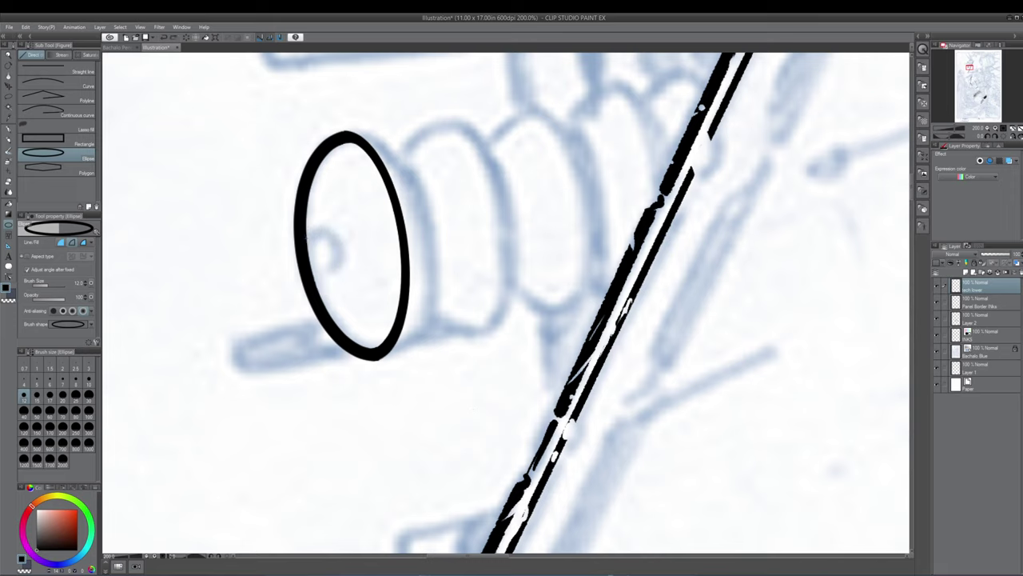
left_click(89, 379)
left_click_drag(305, 222, 349, 285)
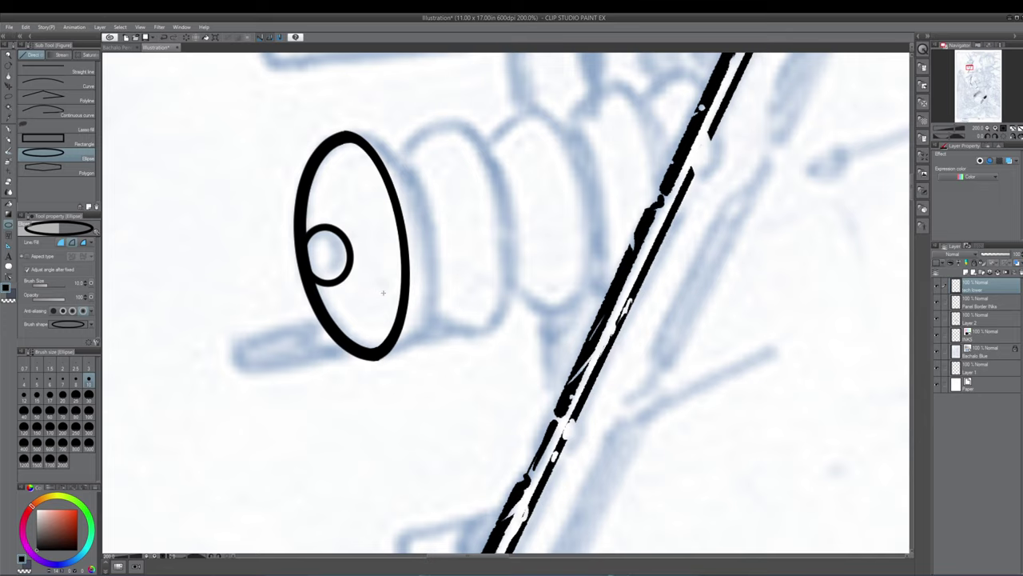
Lasso the small inner circle and use Free Transform to shrink its right side toward the penciled circle
key("o")
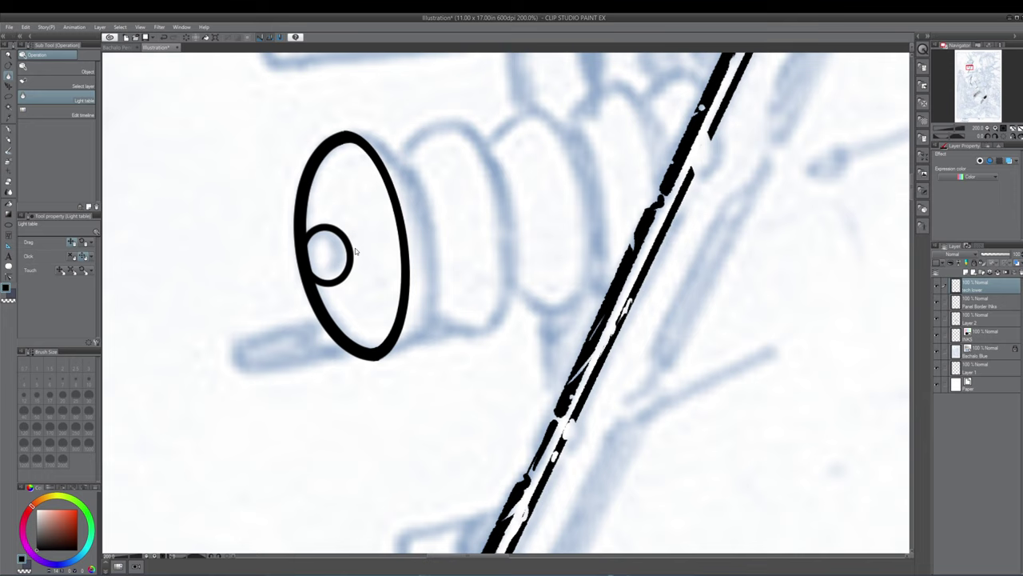
key("m")
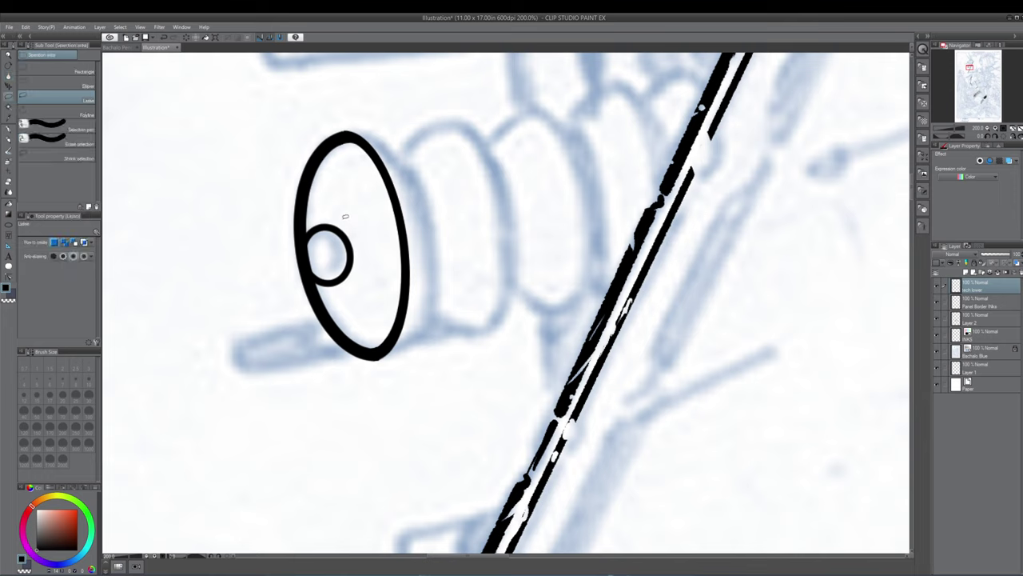
mouse_move(346, 216)
left_mouse_down()
mouse_move(315, 214)
mouse_move(301, 252)
mouse_move(314, 281)
mouse_move(341, 290)
mouse_move(368, 256)
mouse_move(339, 211)
left_mouse_up()
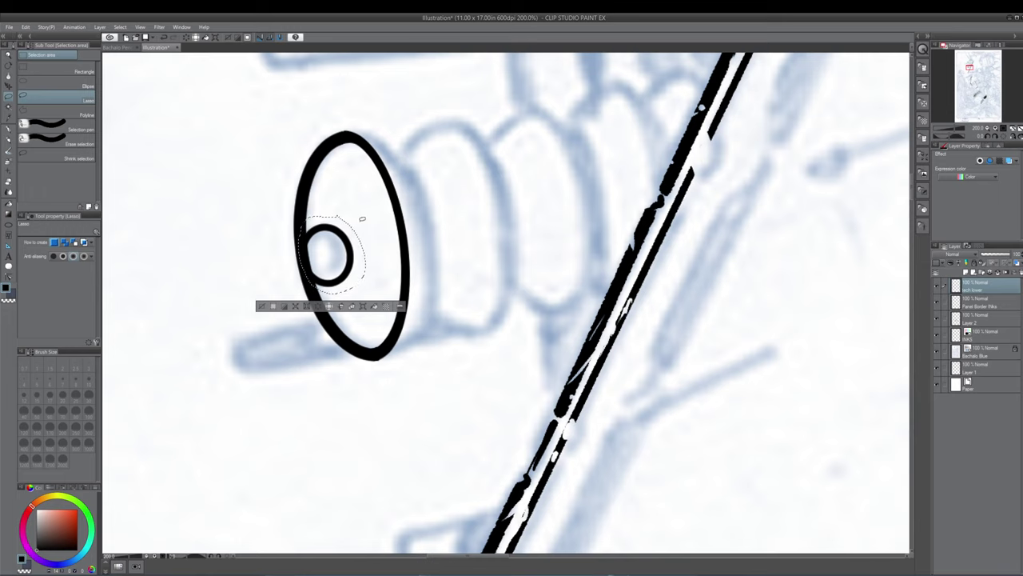
key("ctrl+t")
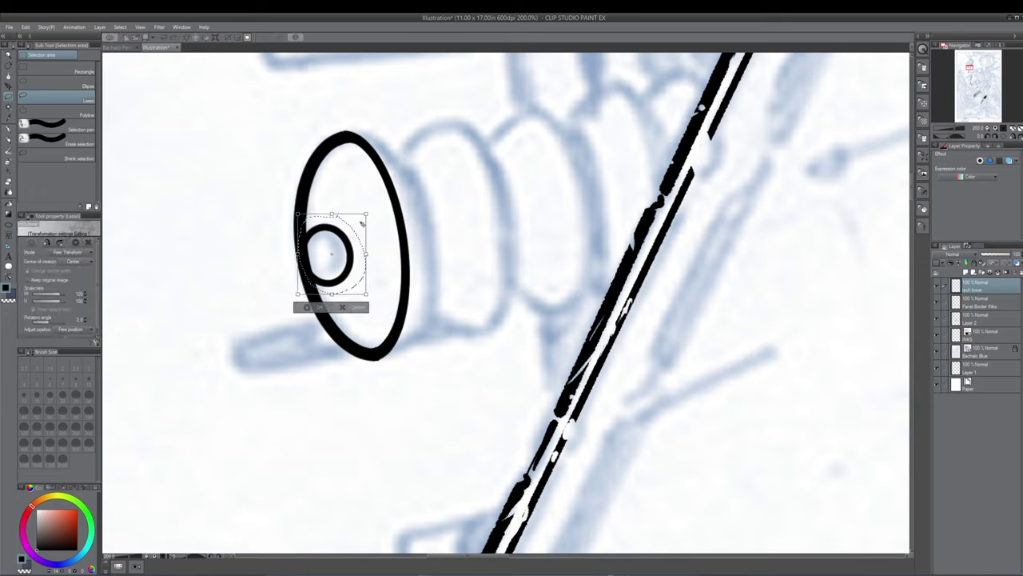
left_click_drag(366, 214, 362, 216)
left_click_drag(366, 294, 361, 287)
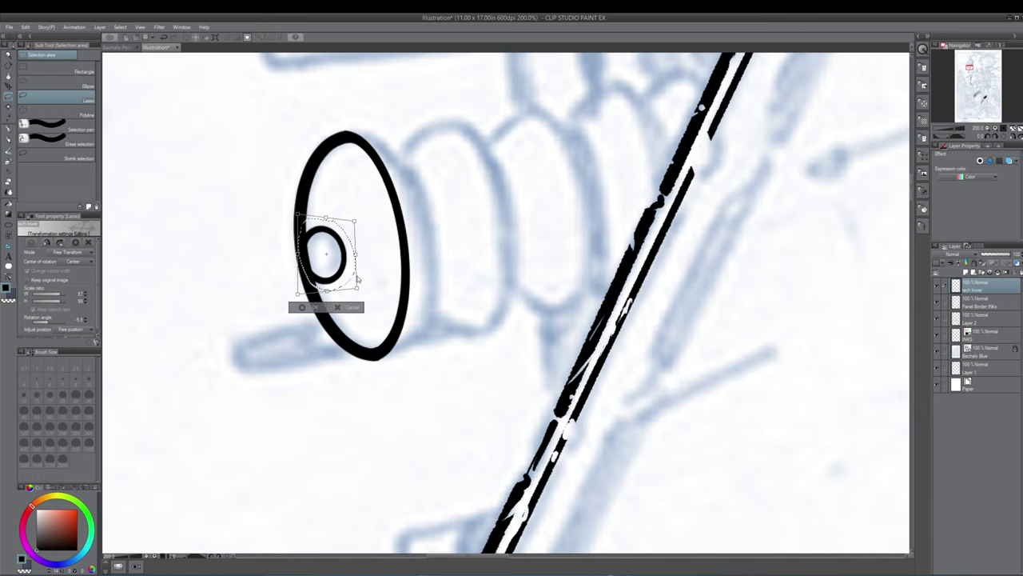
key("Return")
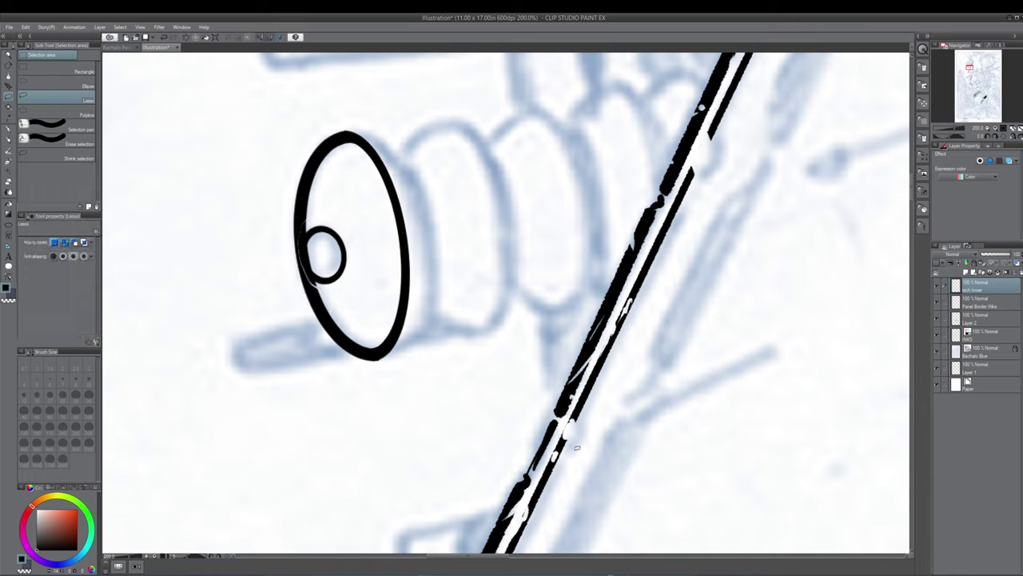
Outline a highlight inside the small circle with the Mapping pen, fill the area above it black, and smooth its edge
key("p")
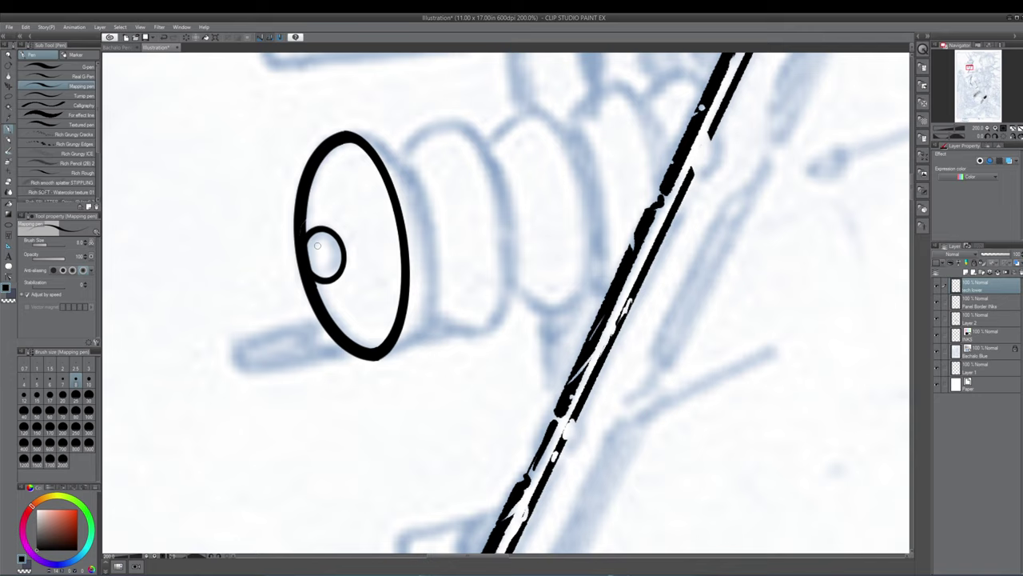
mouse_move(309, 257)
left_mouse_down()
mouse_move(329, 252)
mouse_move(331, 277)
left_mouse_up()
key("g")
left_click(335, 239)
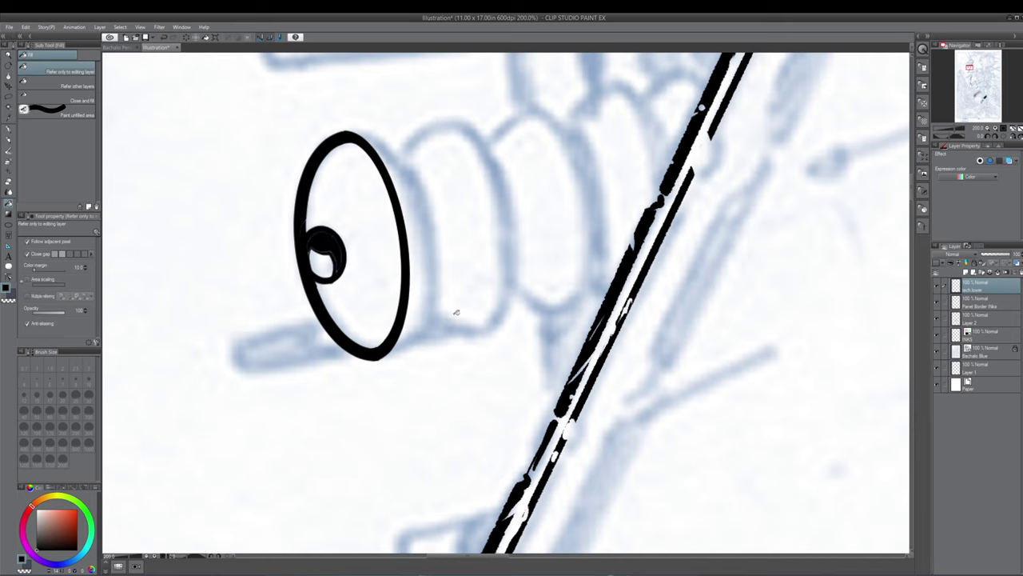
key("p")
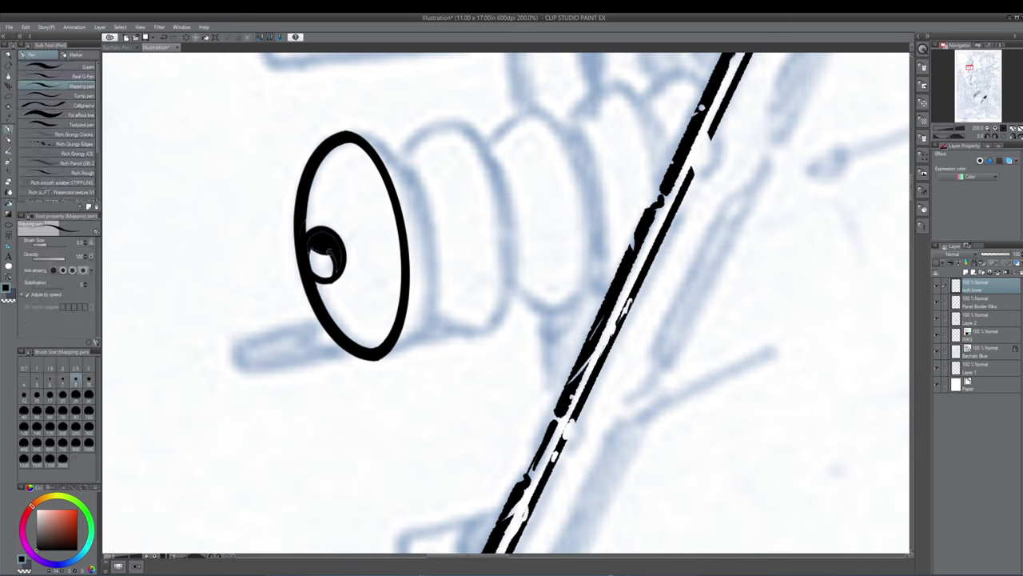
mouse_move(327, 248)
left_mouse_down()
mouse_move(339, 276)
mouse_move(341, 259)
left_mouse_up()
scroll(335, 262, "up", 4)
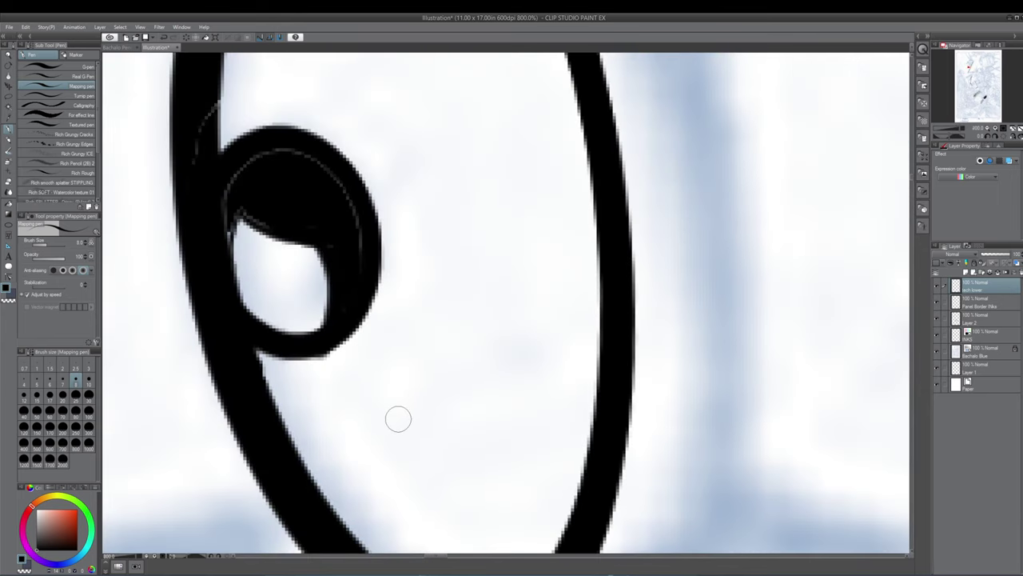
Examine the inked discs and panel border against the surrounding pencils at several zoom levels
scroll(398, 422, "down", 4)
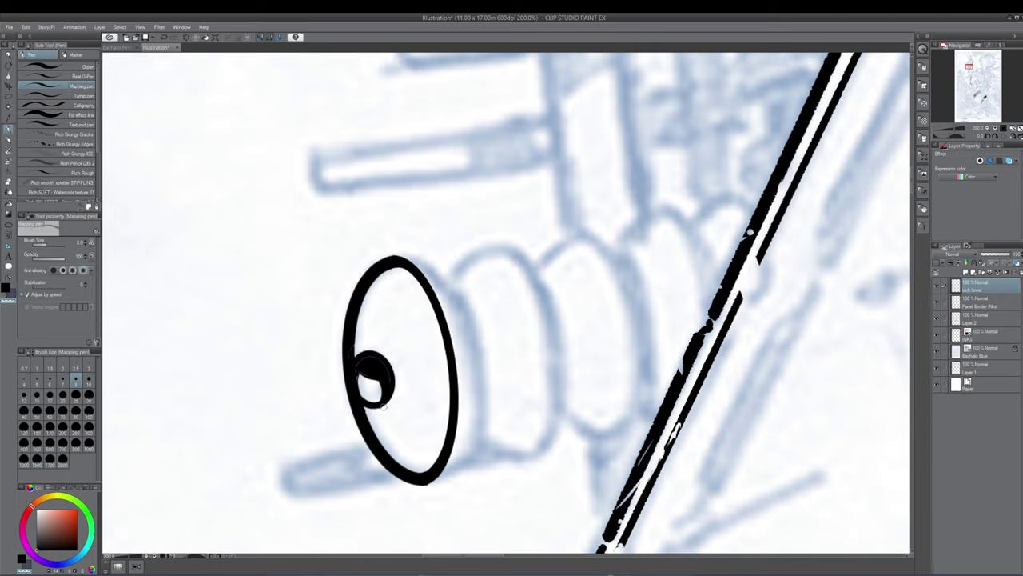
scroll(387, 404, "down", 4)
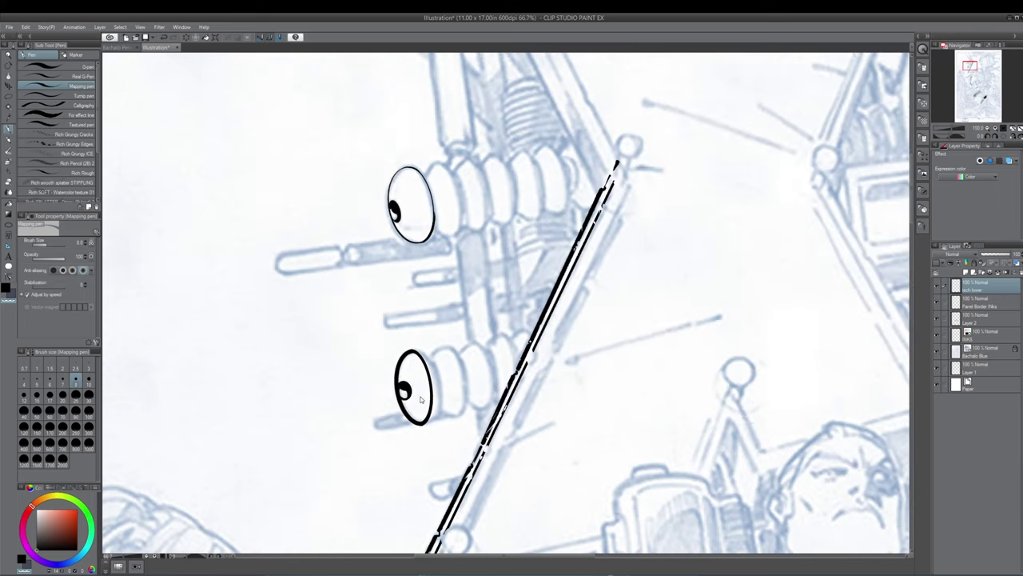
scroll(420, 397, "down", 2)
scroll(520, 426, "up", 1)
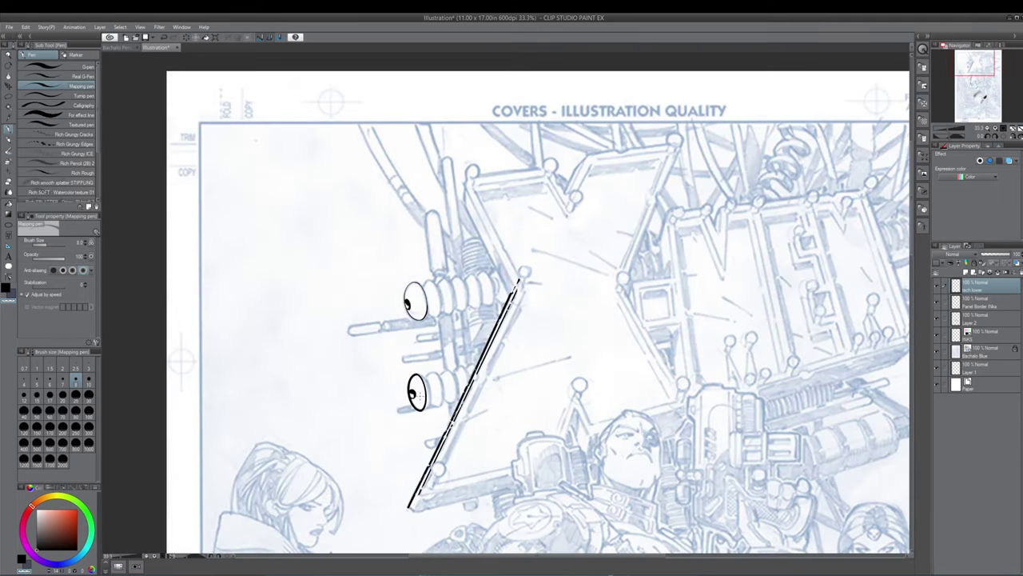
left_click_drag(520, 426, 482, 365)
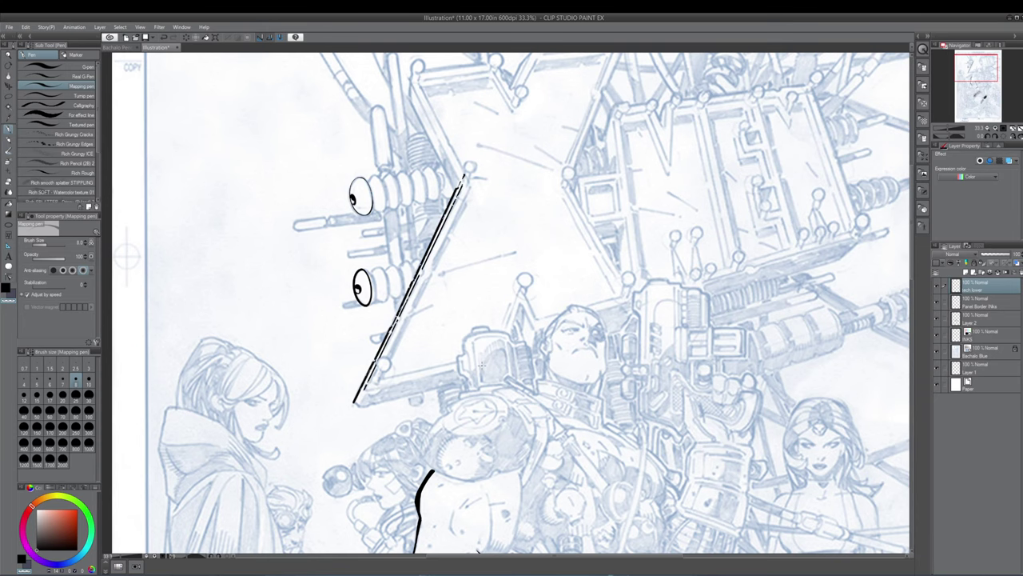
scroll(482, 365, "up", 1)
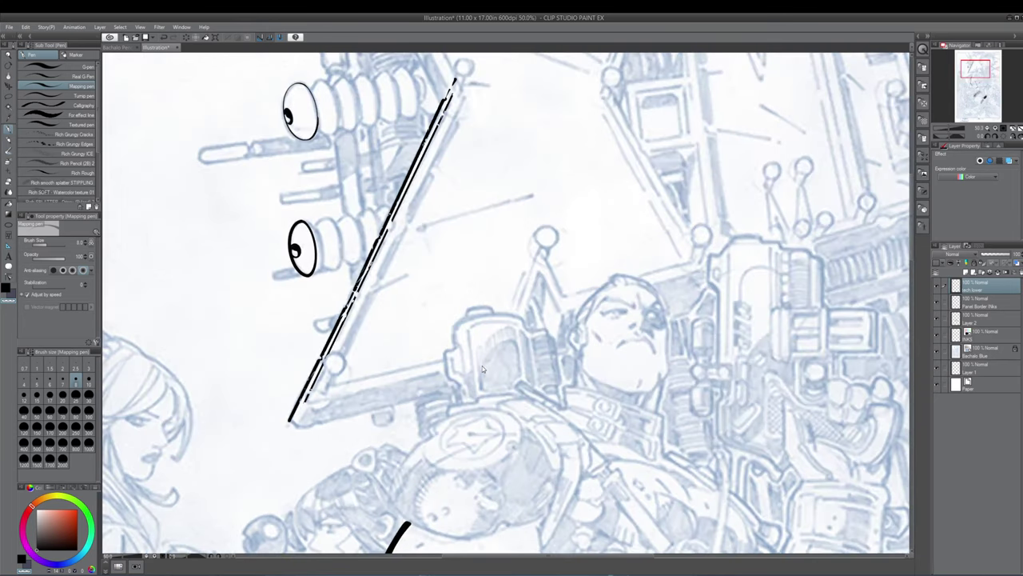
scroll(483, 366, "up", 1)
left_click_drag(482, 366, 616, 478)
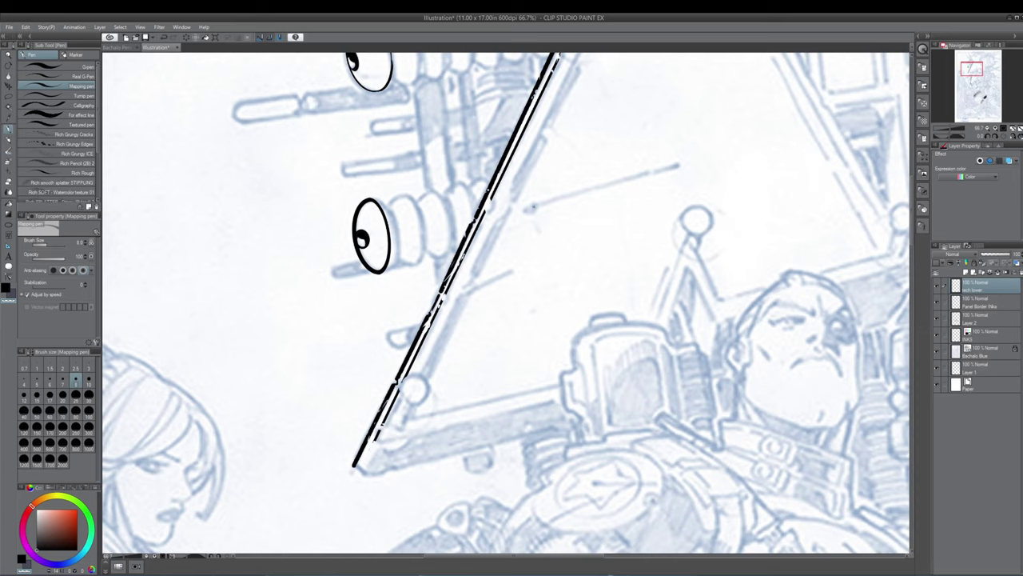
Try the Ellipse tool at size 10 with a tall oval in the empty area beside the tech tower
key("u")
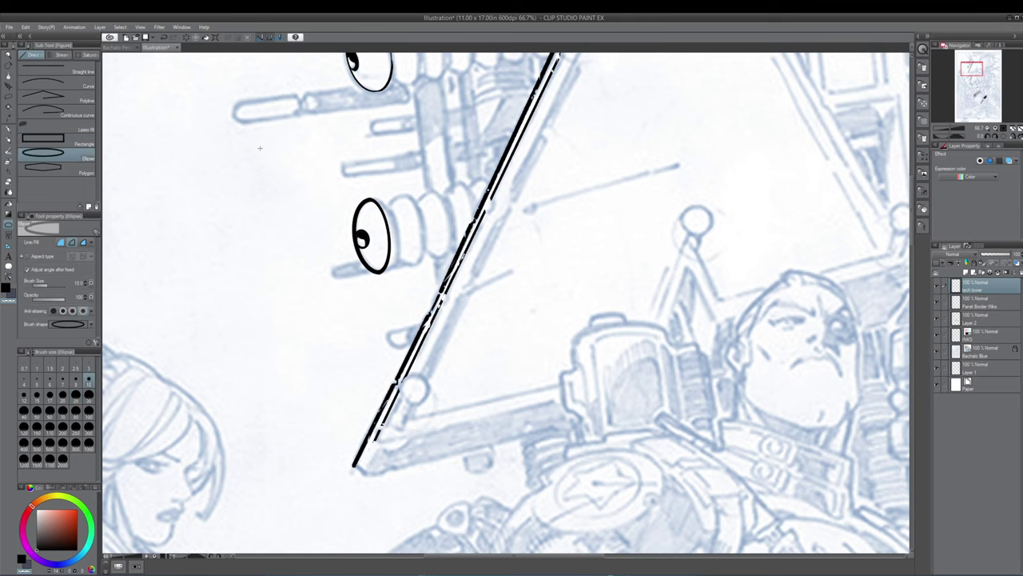
scroll(259, 164, "down", 3)
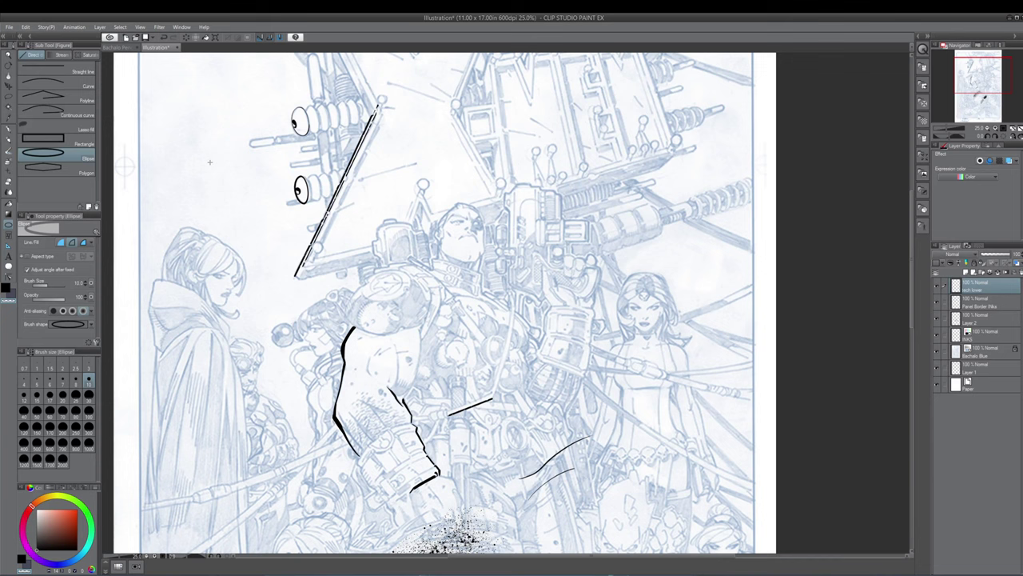
left_click_drag(220, 154, 284, 258)
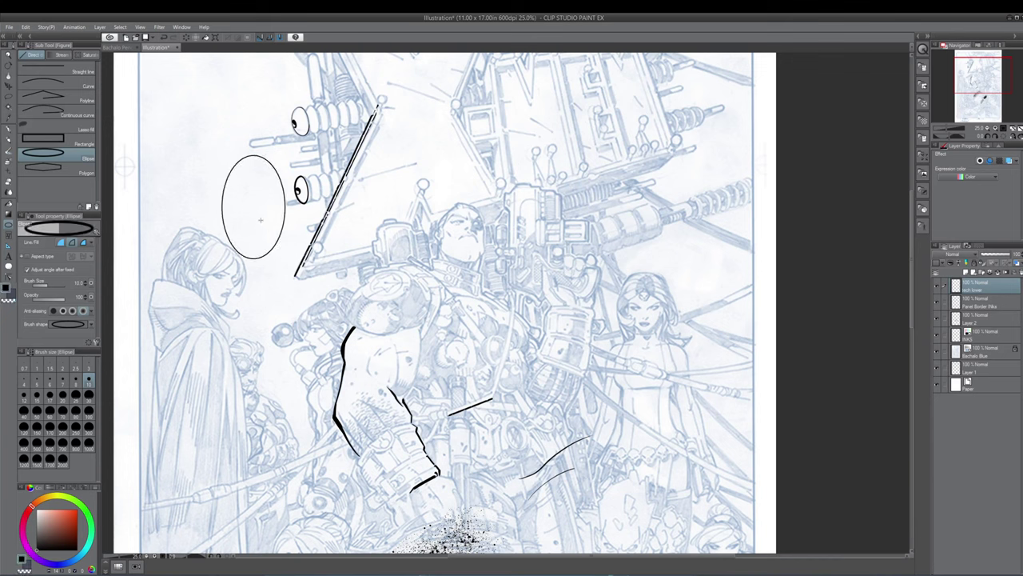
key("ctrl+z")
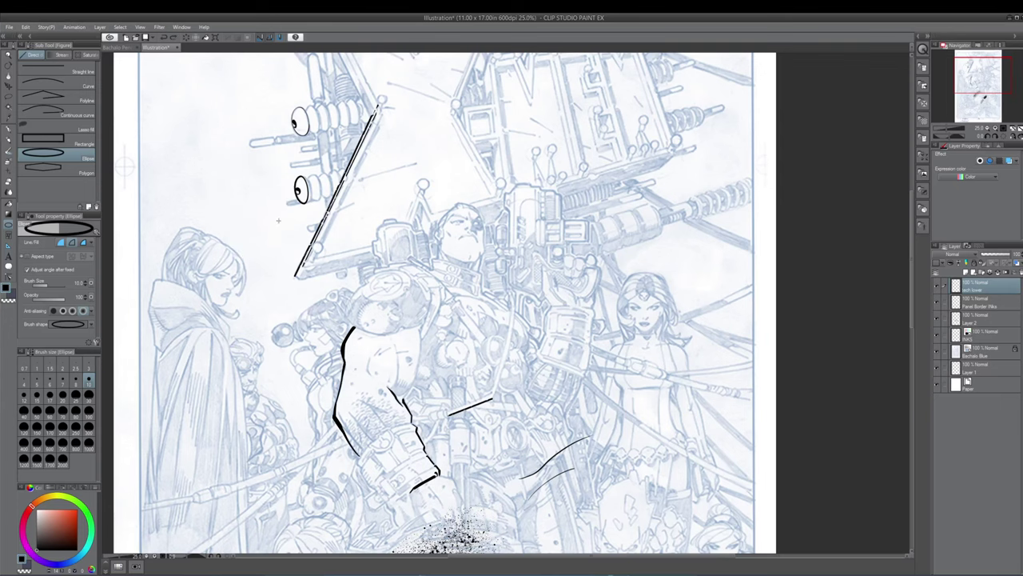
Draw a large upright ellipse over the central figure's chest with the brush size set to 70
scroll(394, 342, "up", 2)
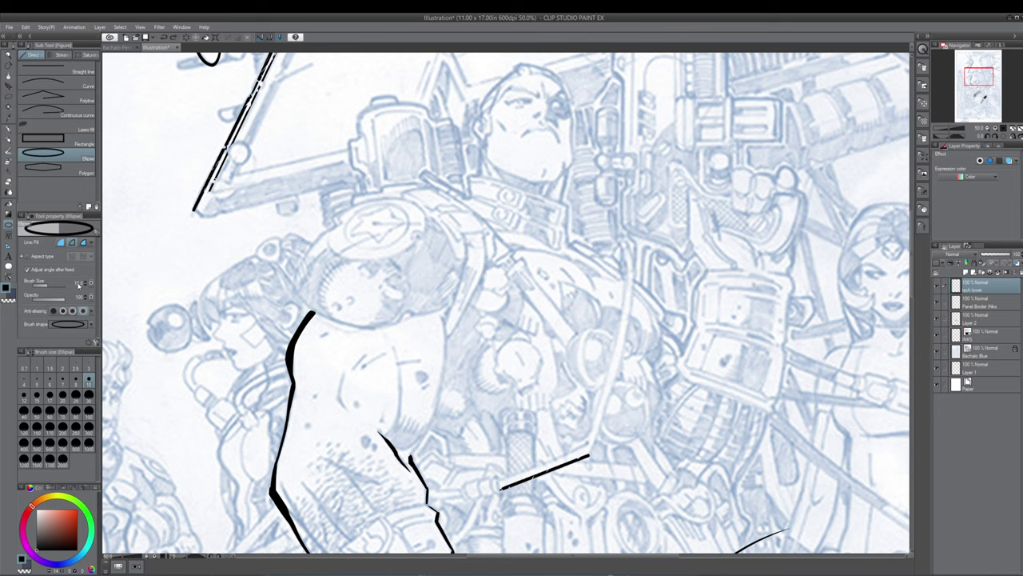
left_click(64, 413)
left_click_drag(355, 107, 575, 421)
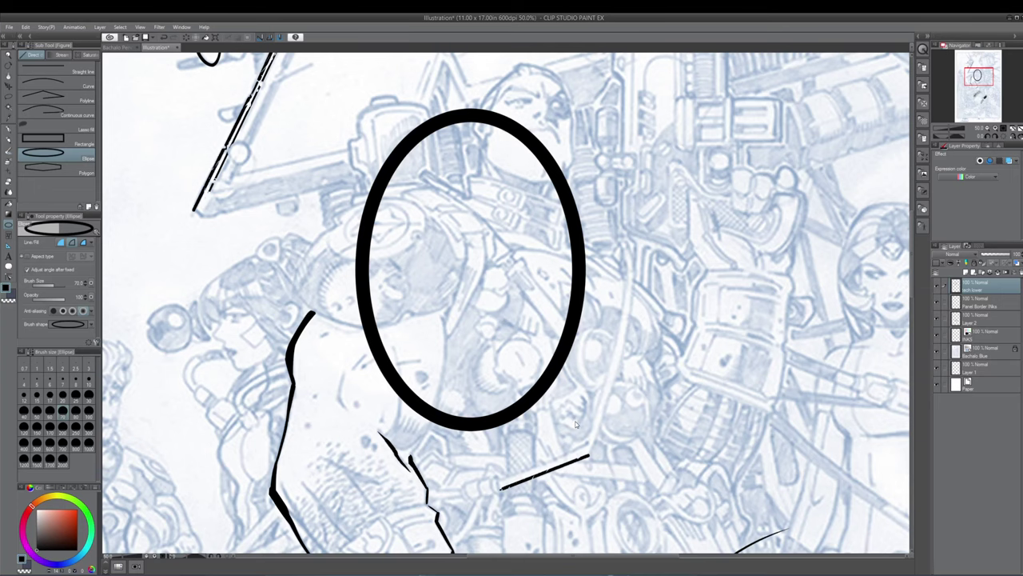
key("ctrl+t")
scroll(575, 424, "down", 3)
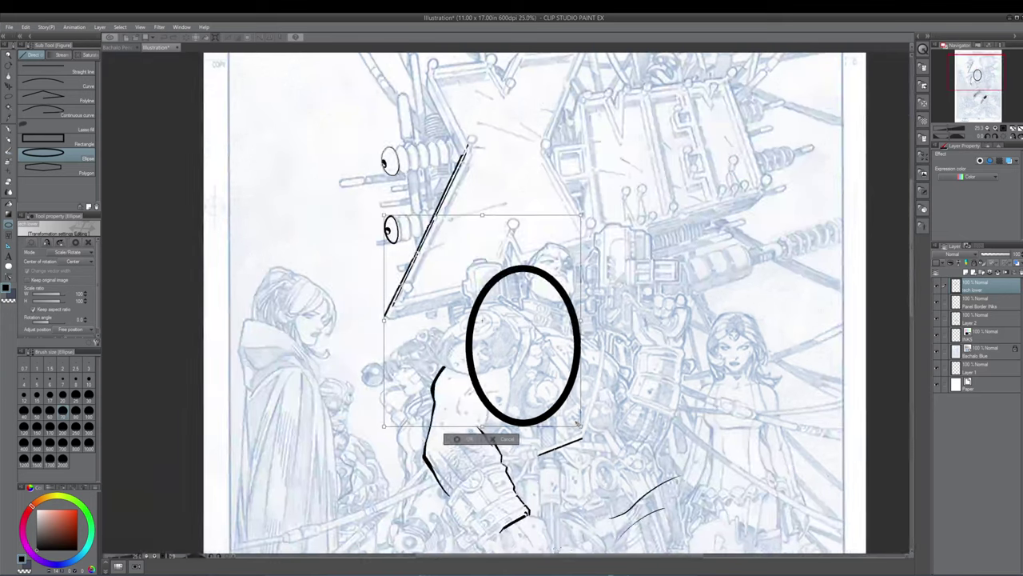
mouse_move(580, 214)
left_mouse_down()
mouse_move(525, 277)
mouse_move(598, 200)
mouse_move(576, 223)
left_mouse_up()
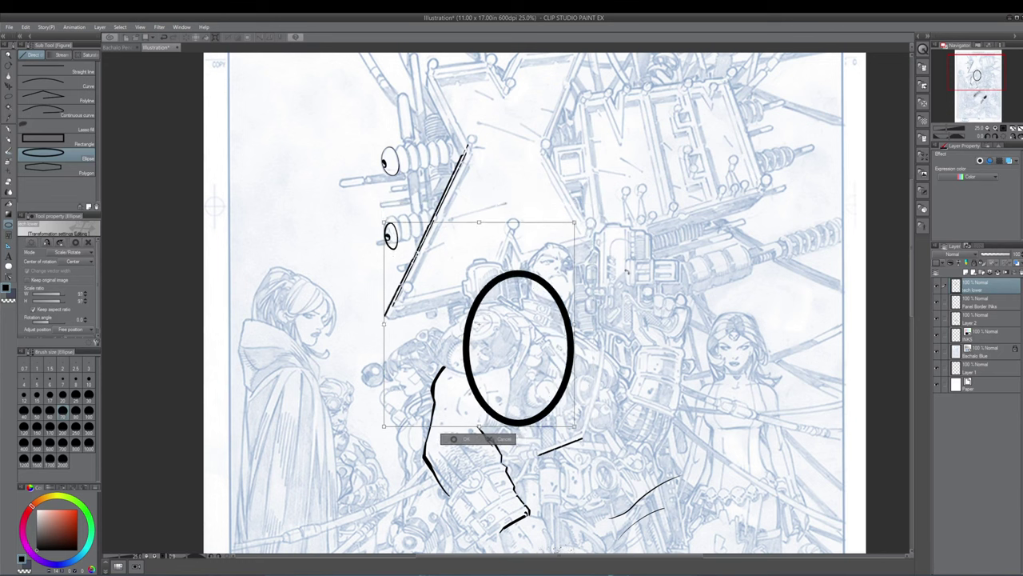
key("Return")
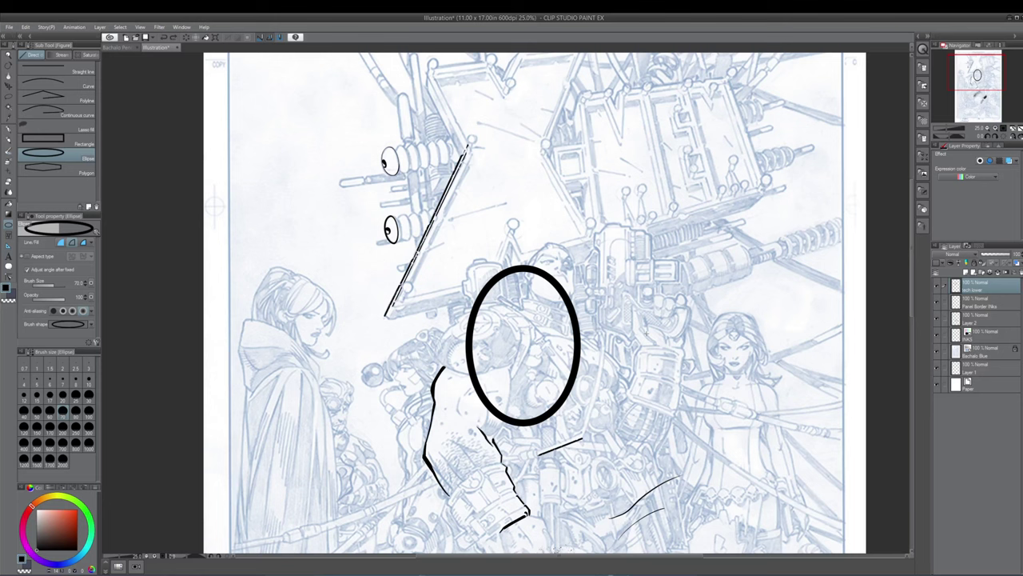
Lasso the large ellipse on its own and enlarge it proportionally with Scale/Rotate
key("m")
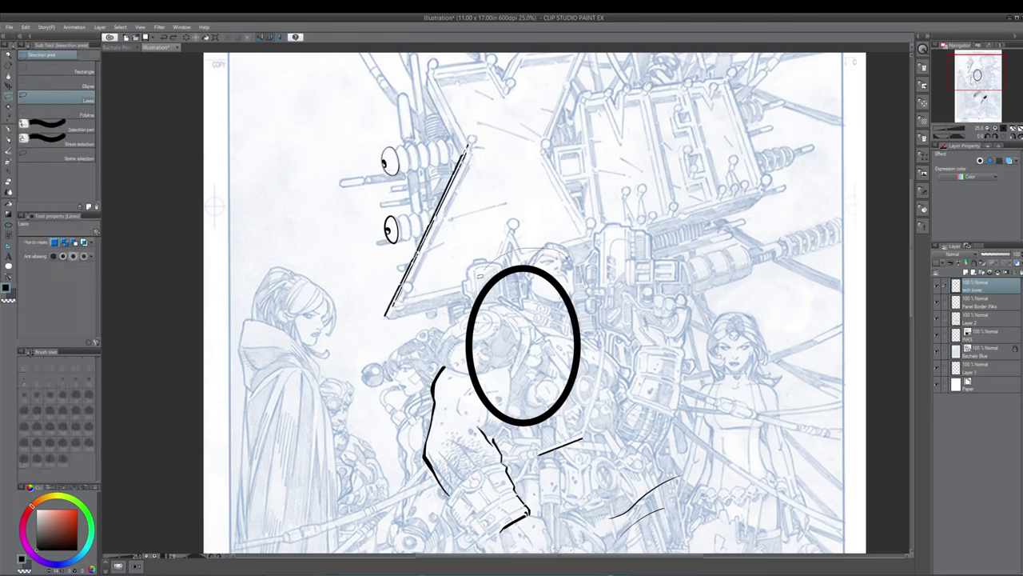
mouse_move(480, 275)
left_mouse_down()
mouse_move(470, 400)
mouse_move(512, 440)
mouse_move(595, 271)
mouse_move(560, 238)
left_mouse_up()
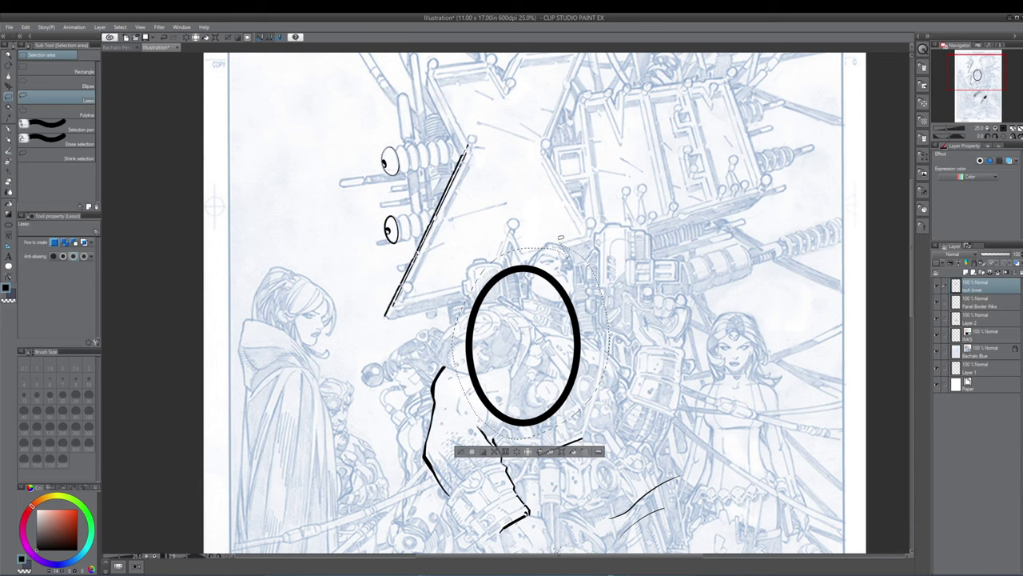
key("ctrl+t")
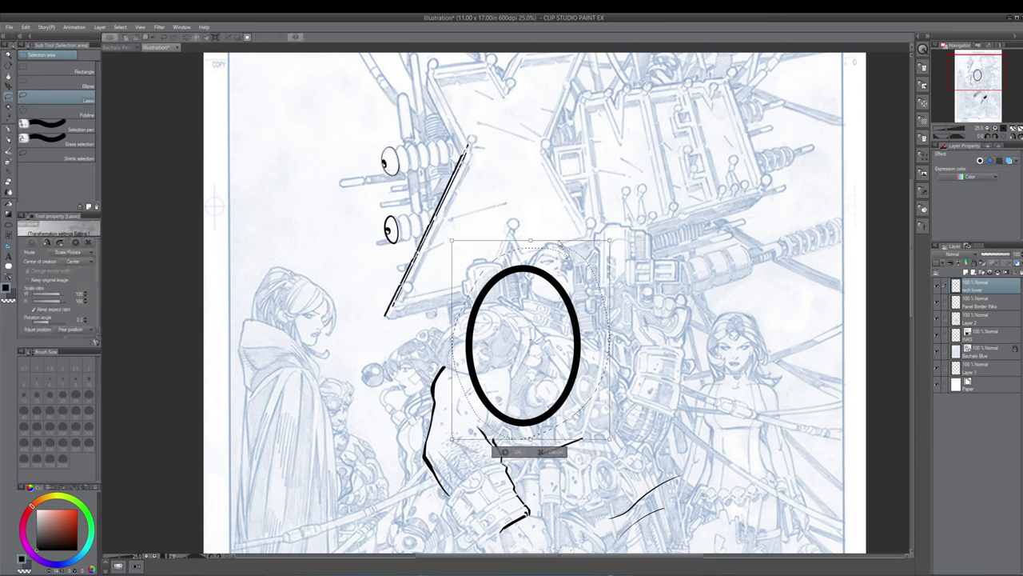
left_click_drag(611, 240, 630, 216)
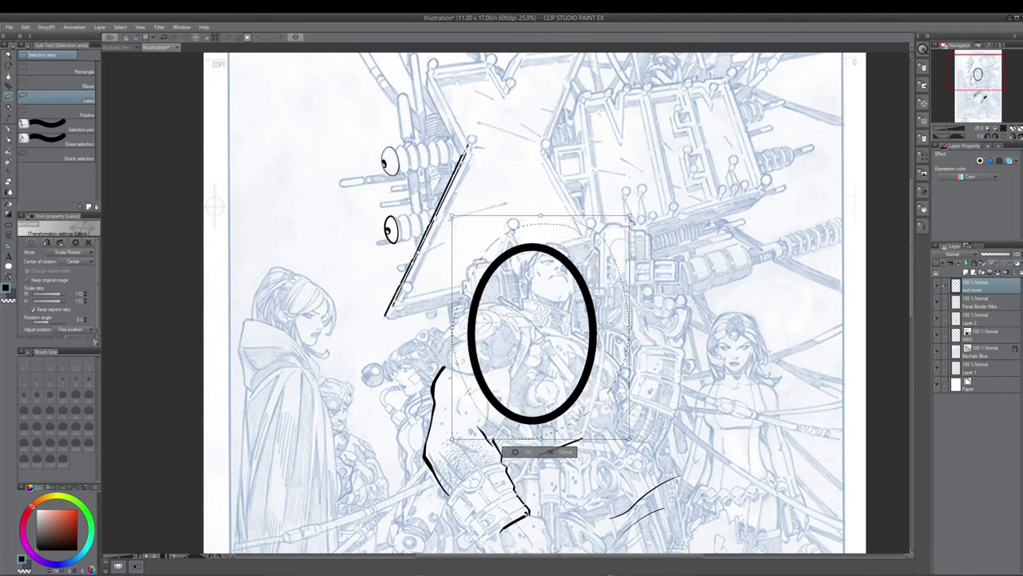
key("Return")
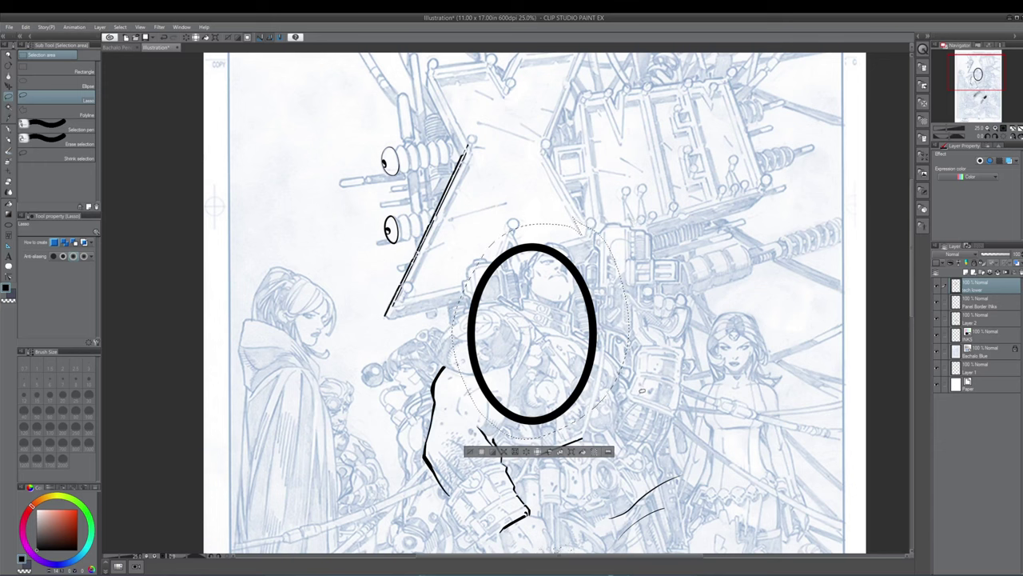
Use Free Transform to distort the ellipse into a wide, flattened ring with thicker ends, and clear the selection
key("ctrl+t")
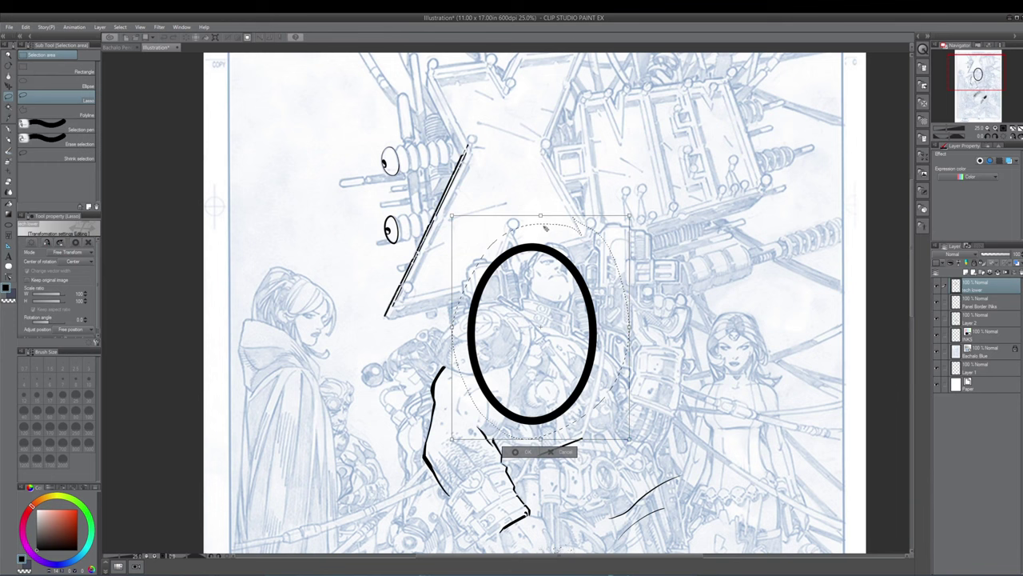
left_click_drag(541, 226, 540, 266)
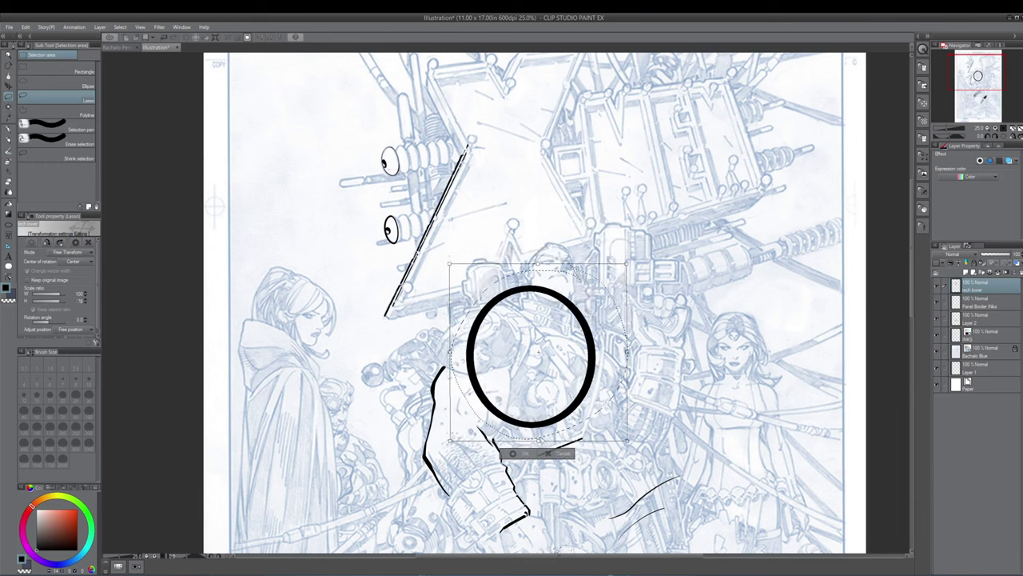
left_click_drag(539, 438, 540, 348)
left_click_drag(450, 264, 465, 287)
left_click_drag(625, 348, 752, 384)
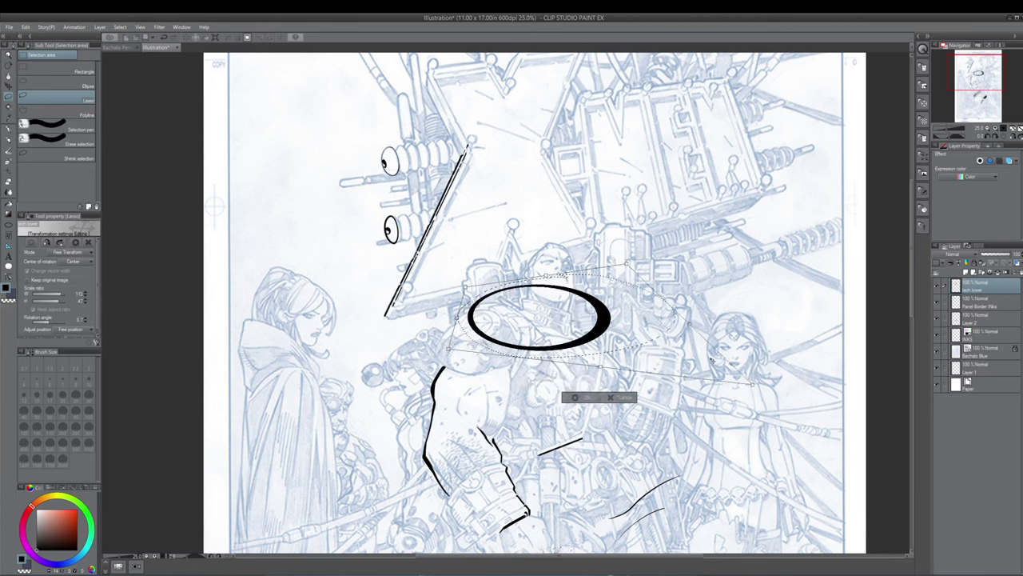
left_click_drag(628, 265, 628, 281)
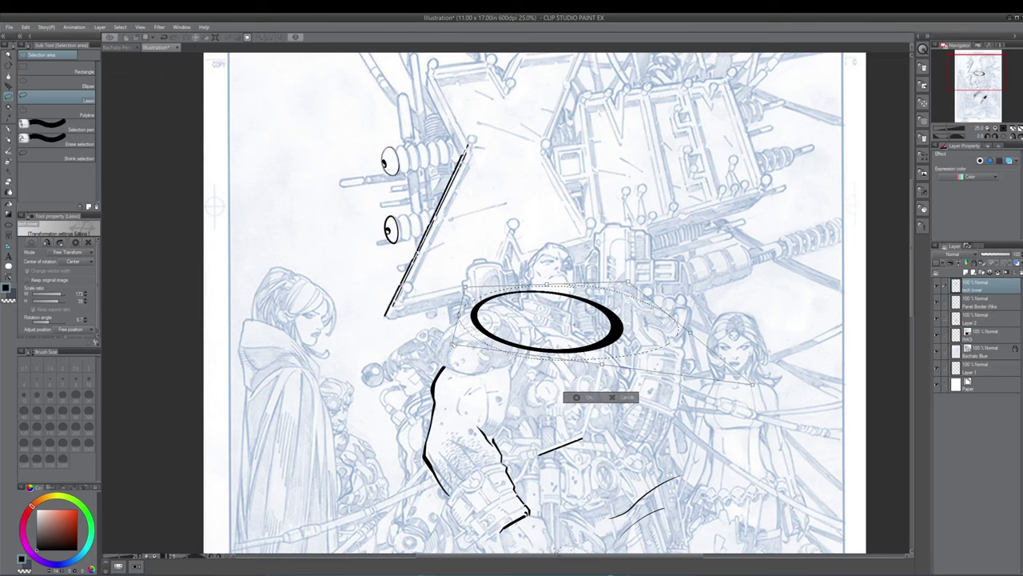
left_click_drag(754, 386, 767, 329)
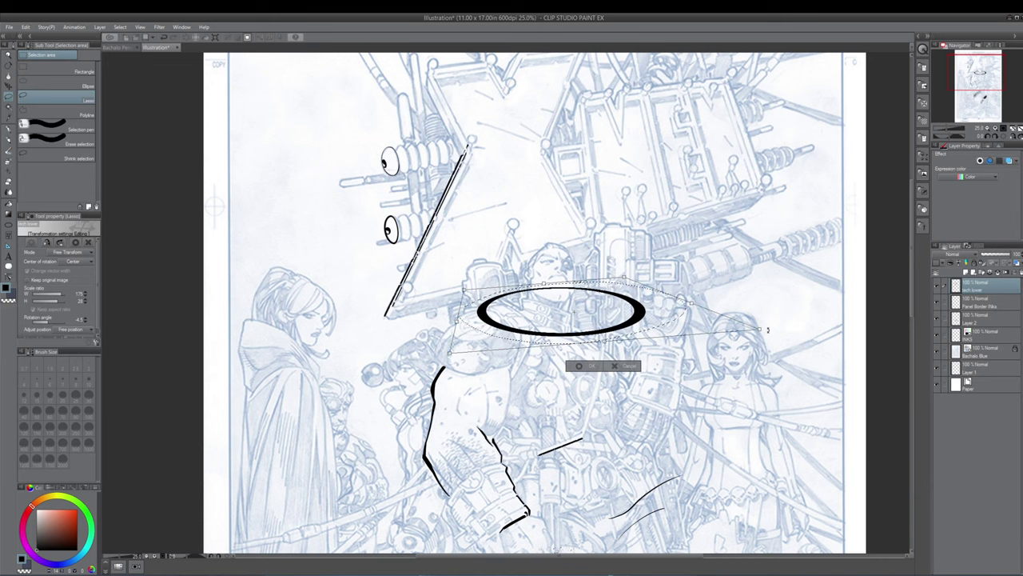
key("Return")
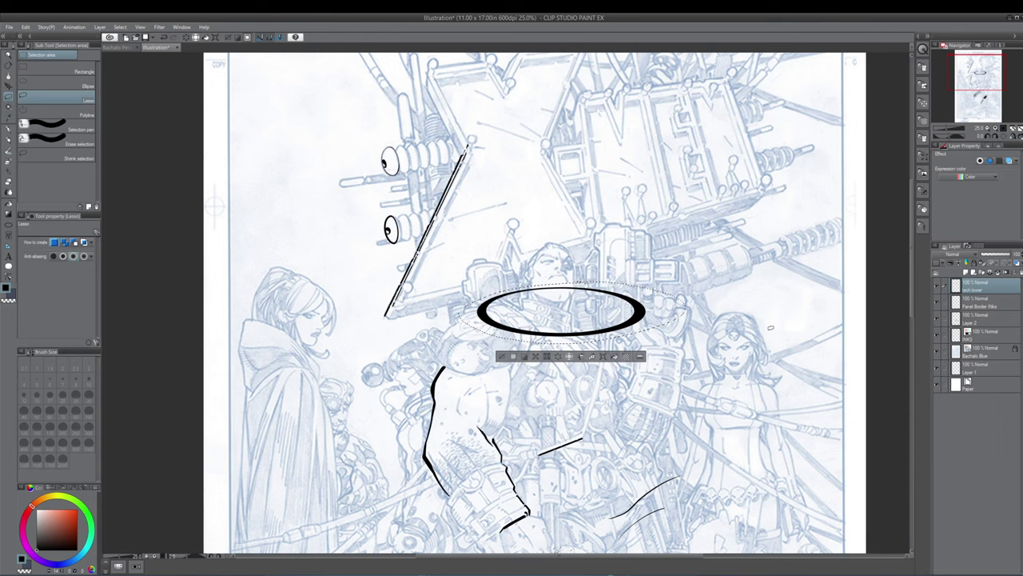
key("ctrl+d")
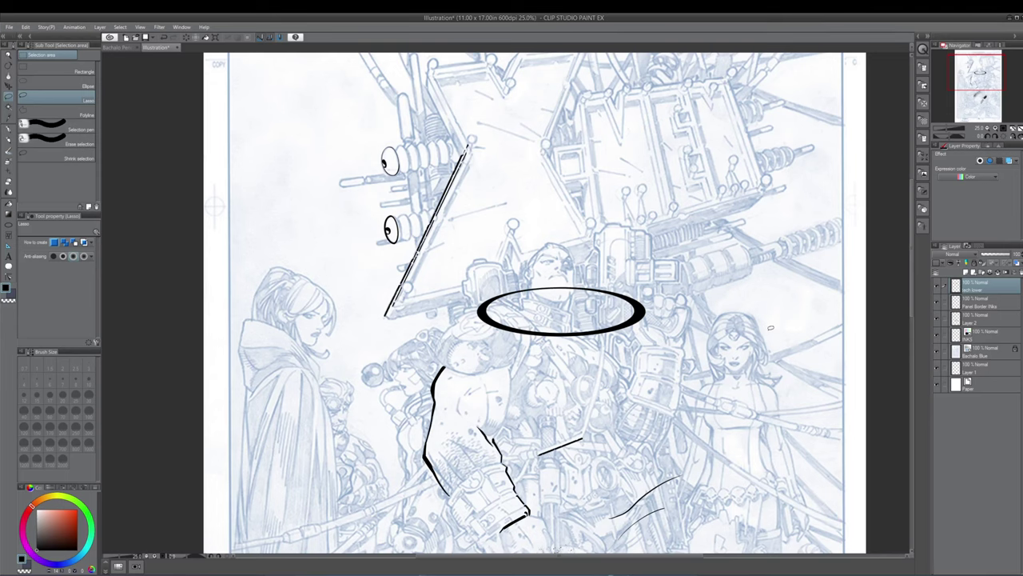
Look over the cover from the tech tower and central figure down to the spatter and brush textures
scroll(771, 327, "down", 3)
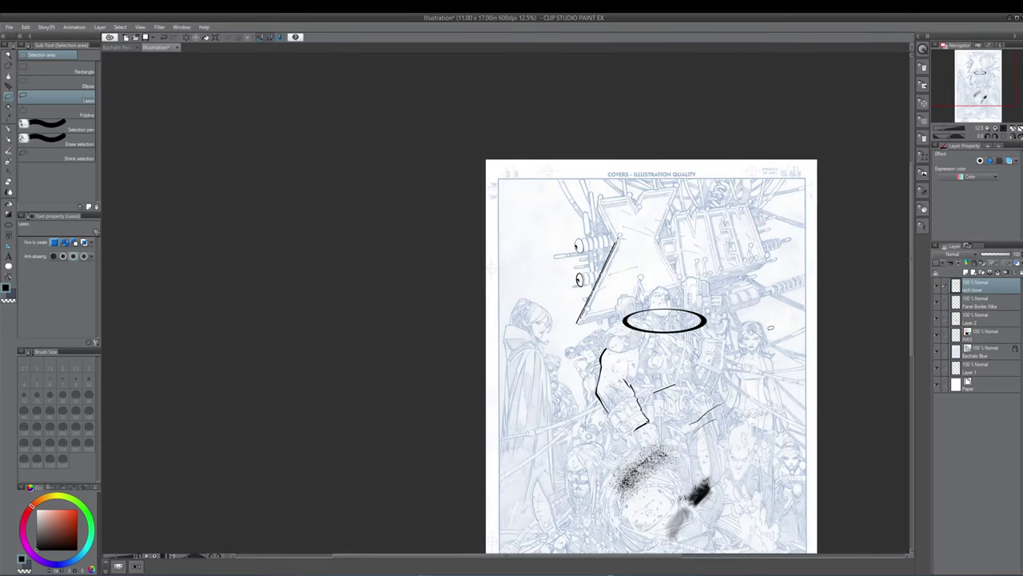
scroll(771, 327, "up", 2)
scroll(771, 327, "down", 1)
scroll(771, 327, "up", 1)
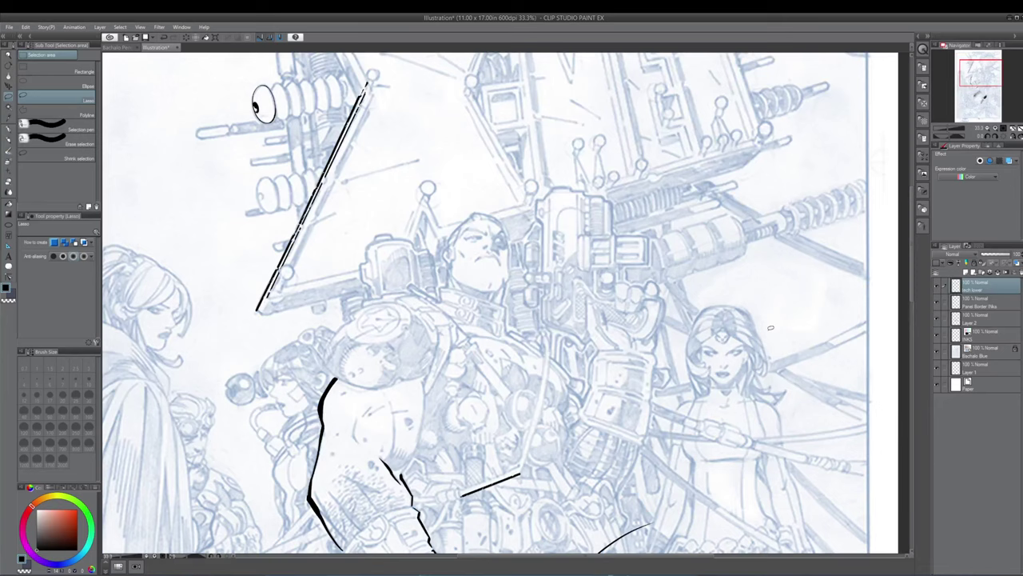
left_click_drag(609, 450, 541, 111)
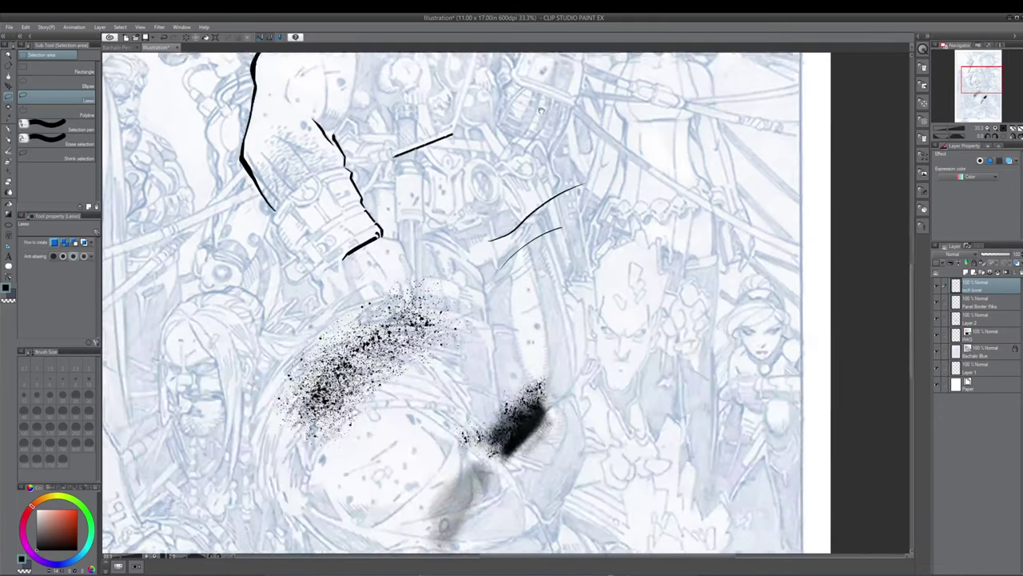
left_click_drag(554, 319, 580, 188)
left_click_drag(505, 127, 536, 475)
left_click_drag(543, 206, 550, 345)
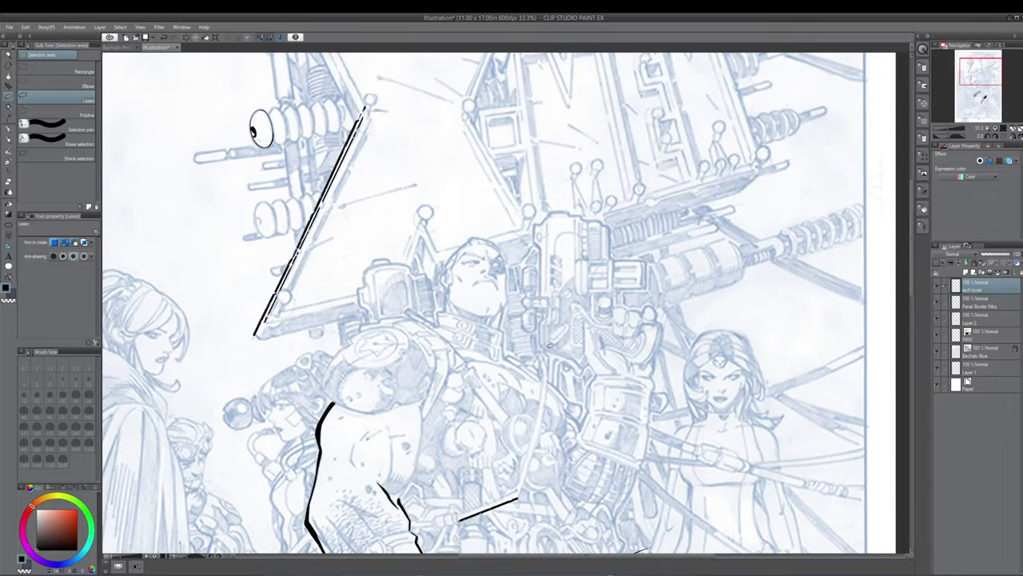